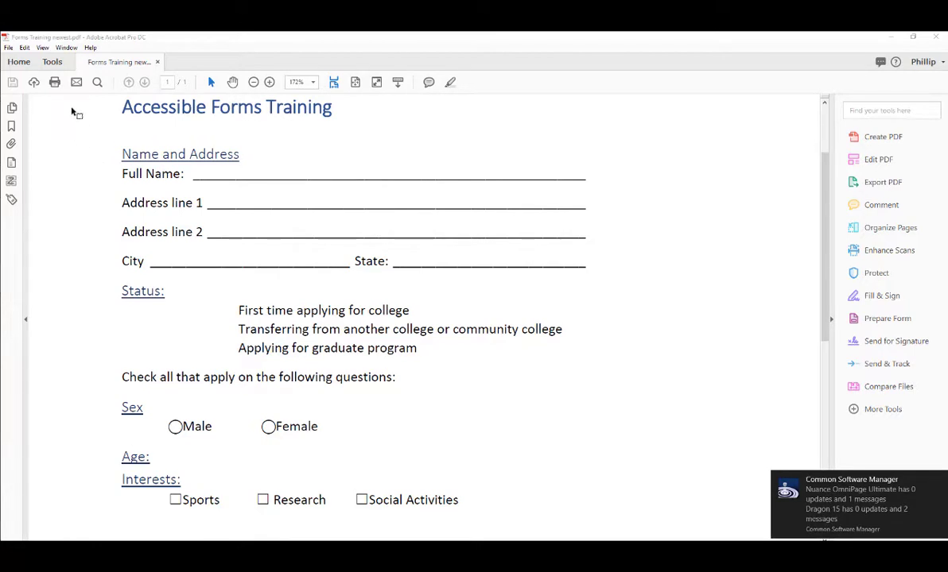
Step: Start preparing a form from the open Forms Training PDF without requiring signatures
left_click(52, 66)
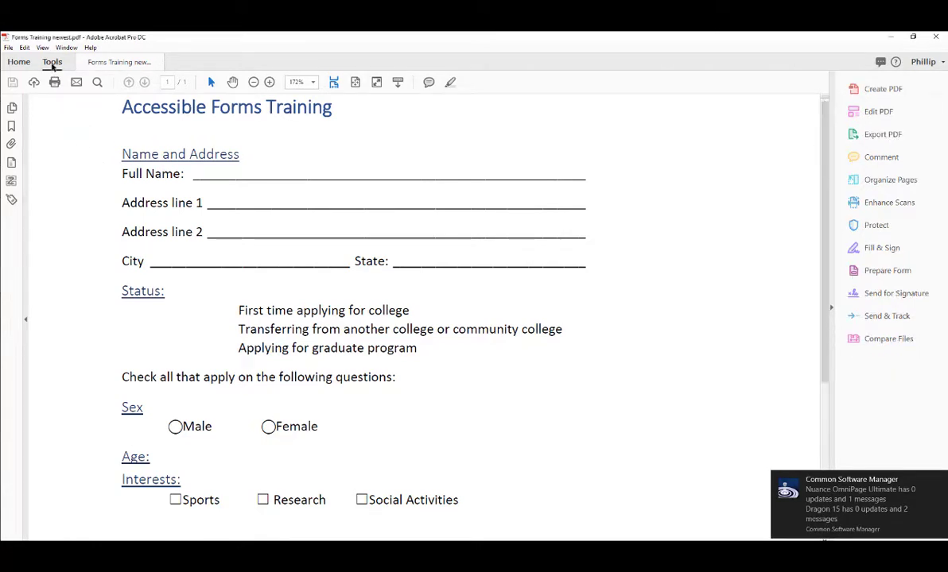
left_click(51, 63)
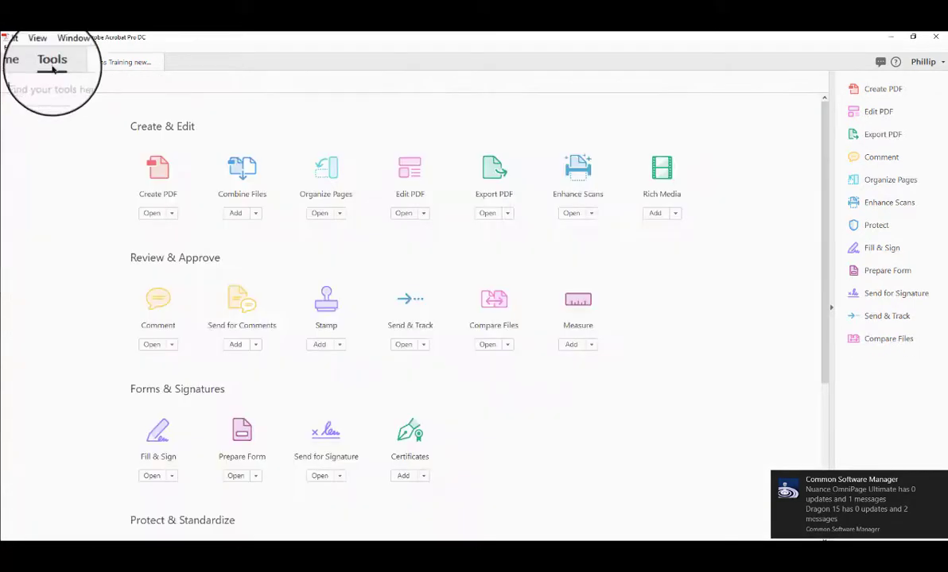
left_click(242, 436)
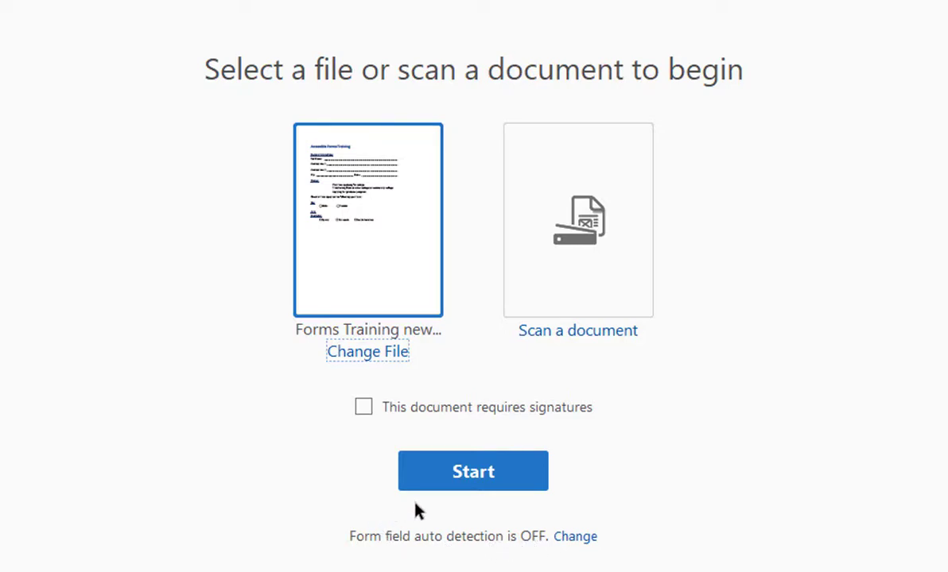
left_click(479, 482)
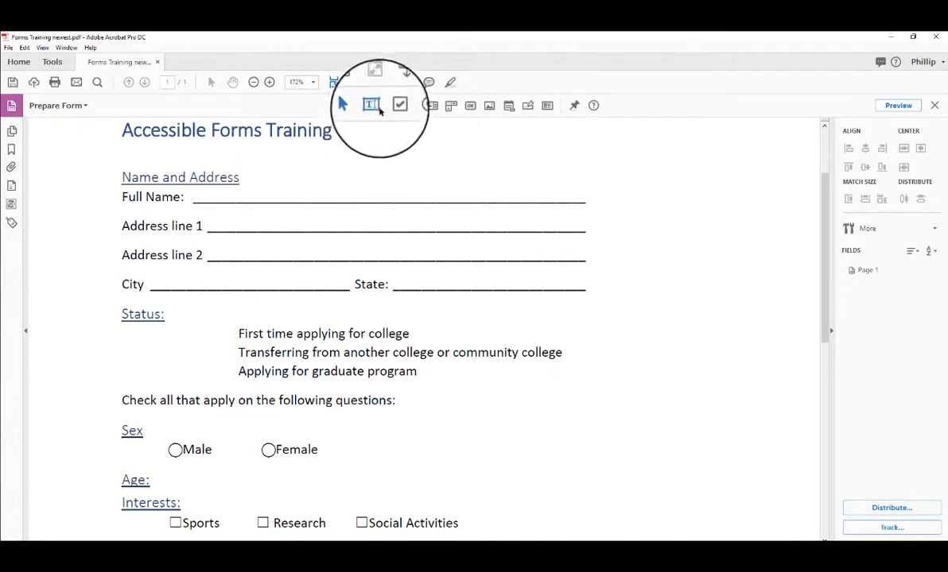
Step: Place a text field on the Full Name line and name it "Full name"
left_click(374, 106)
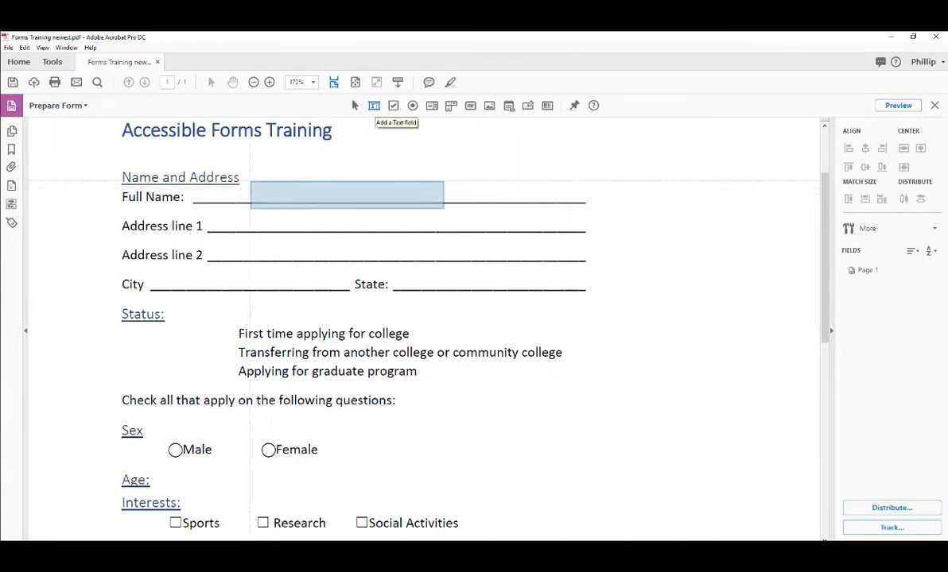
left_click(249, 177)
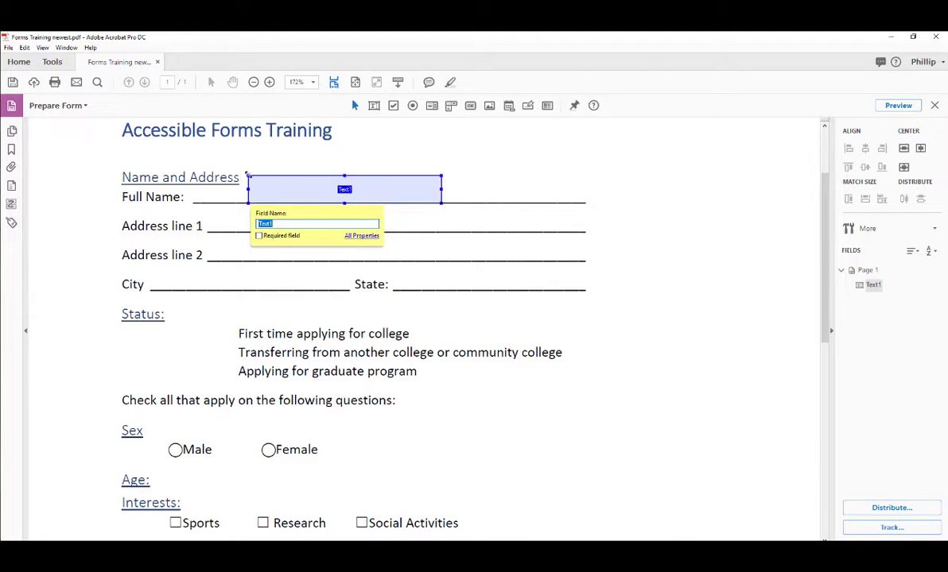
type("Full name")
Step: Give the Full name field the tooltip "Type in your full name here" and widen it to the end of its line
left_click(352, 237)
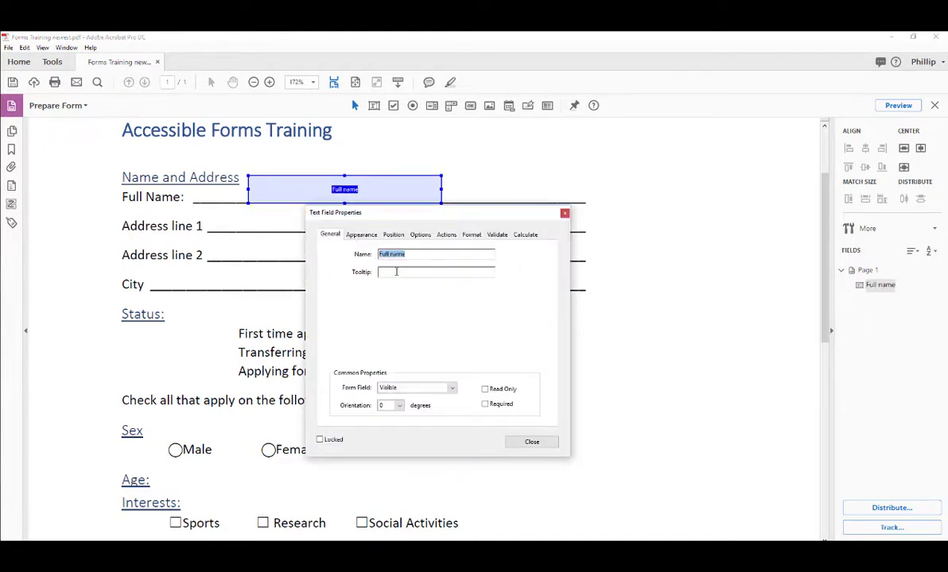
left_click(396, 272)
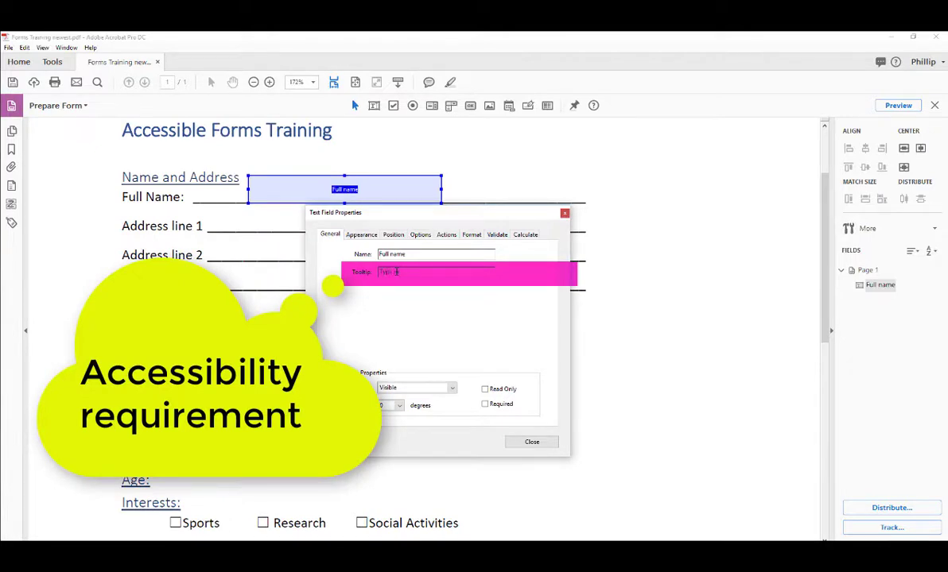
type("Type in your full name here")
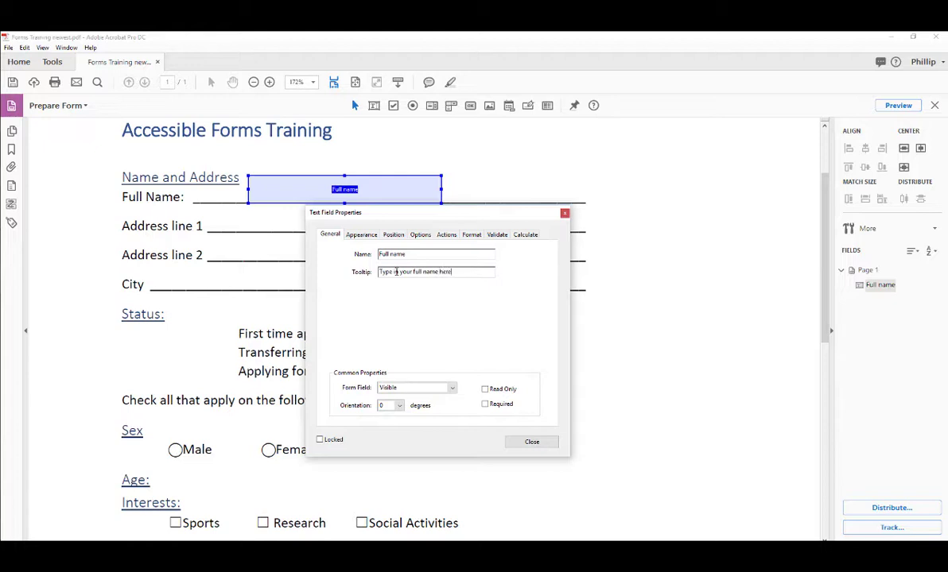
left_click(530, 442)
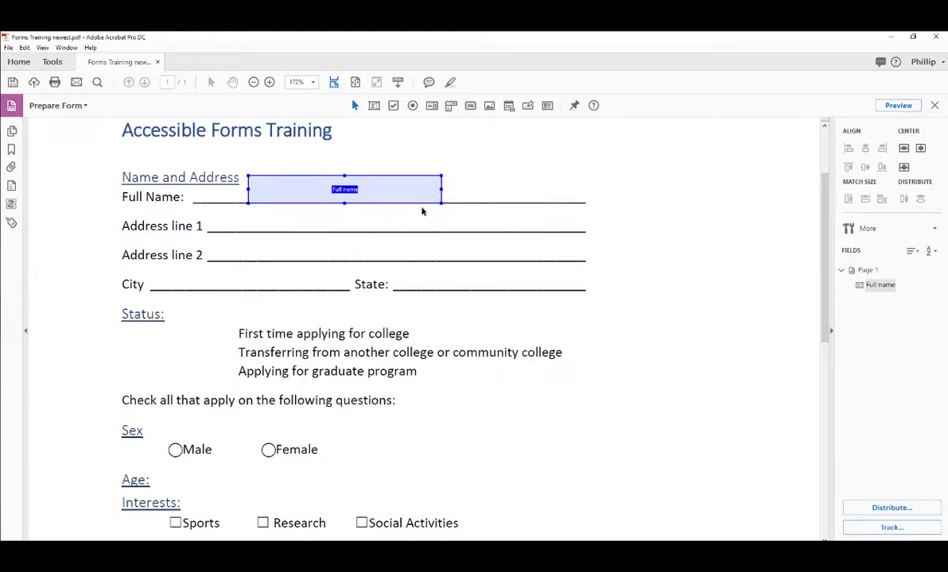
left_click_drag(442, 190, 587, 190)
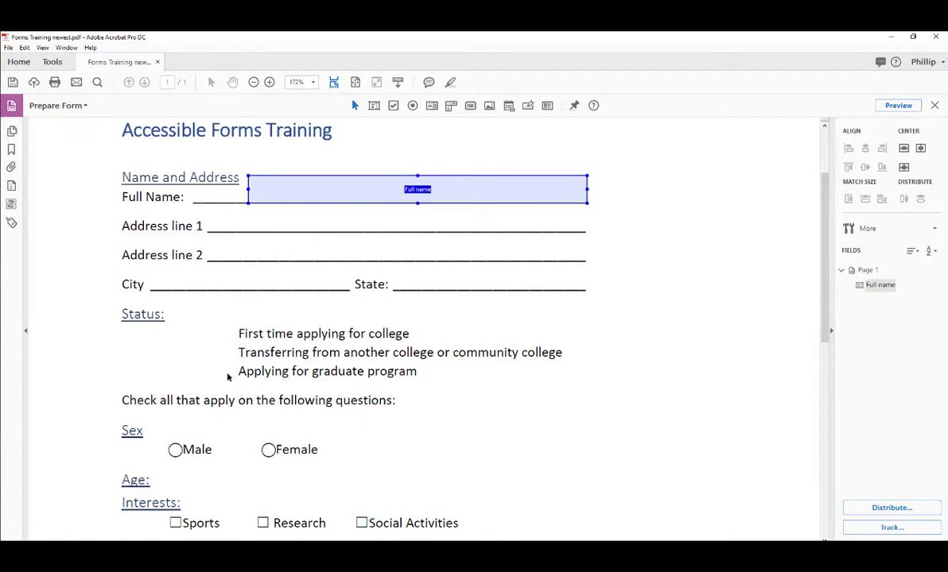
Step: Place a radio button beside "First time applying for college" and set its group name to Status
left_click(411, 105)
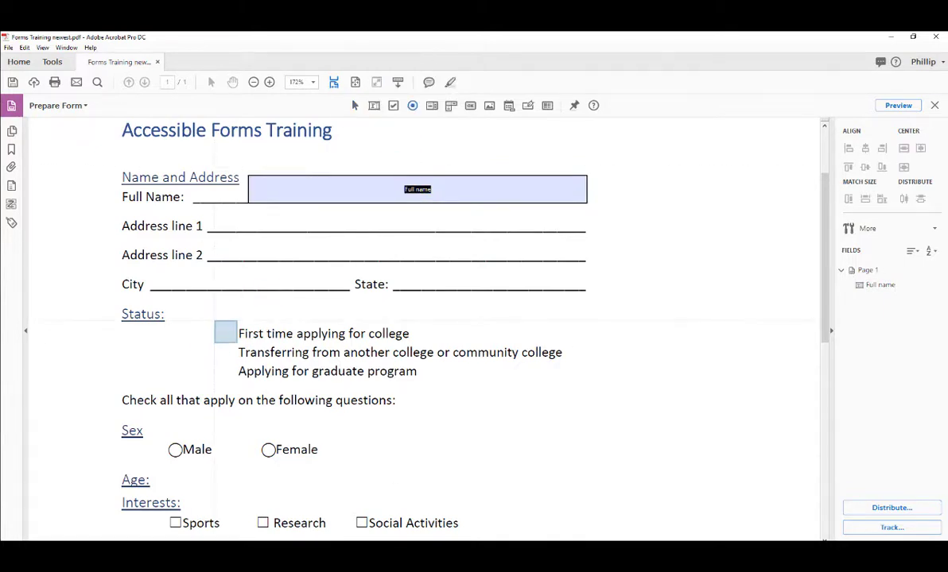
left_click(225, 331)
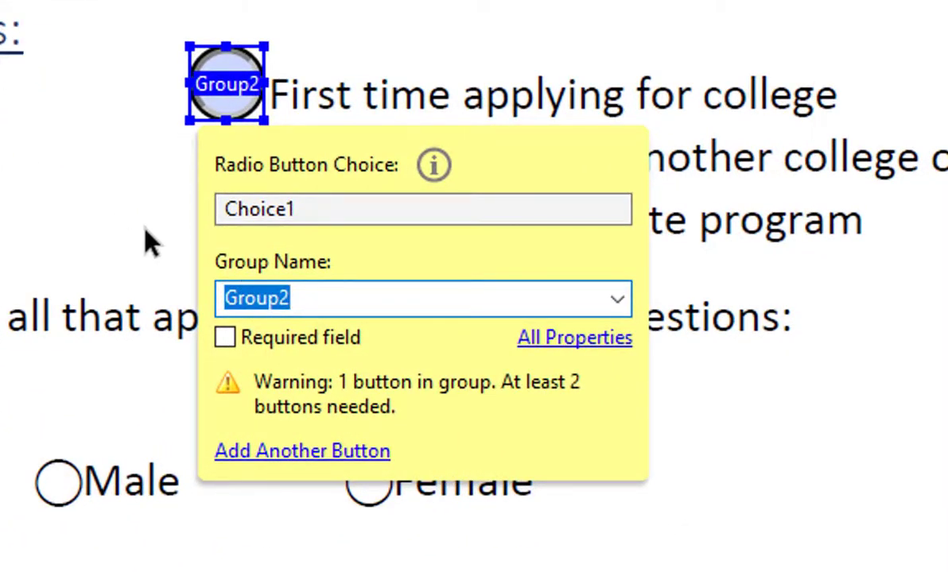
type("Status")
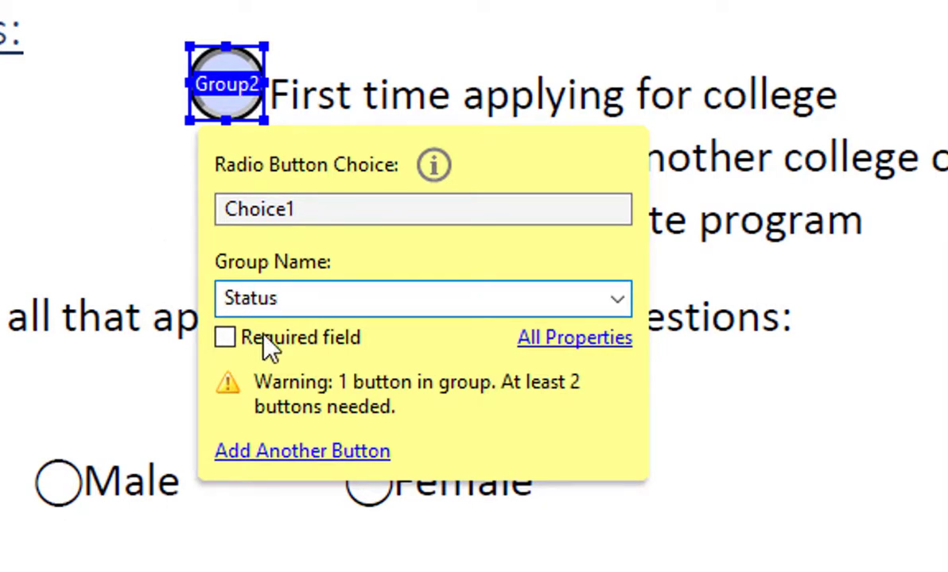
Step: Set the first Status radio button's choice to "First time applying for college"
left_click(304, 211)
double_click(227, 208)
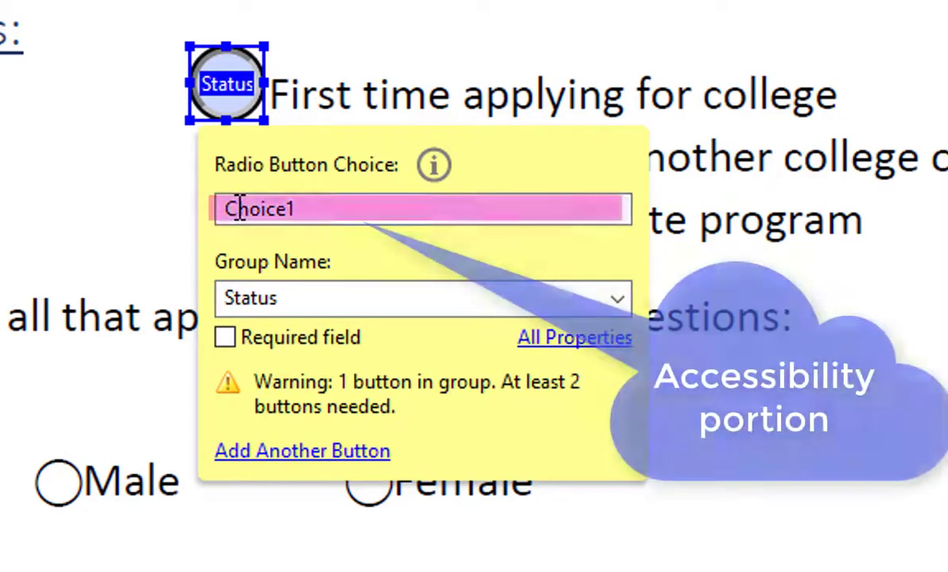
type("Fi")
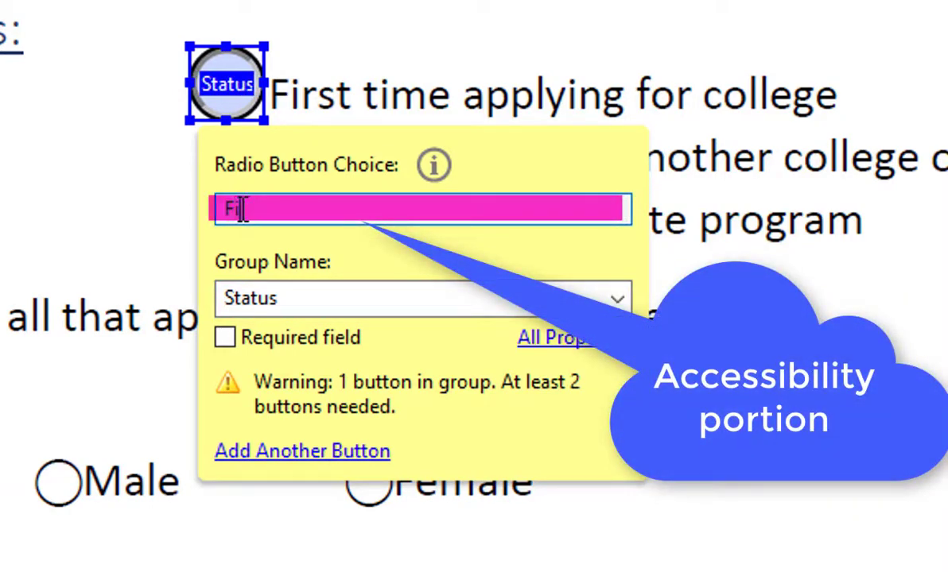
type("rst time")
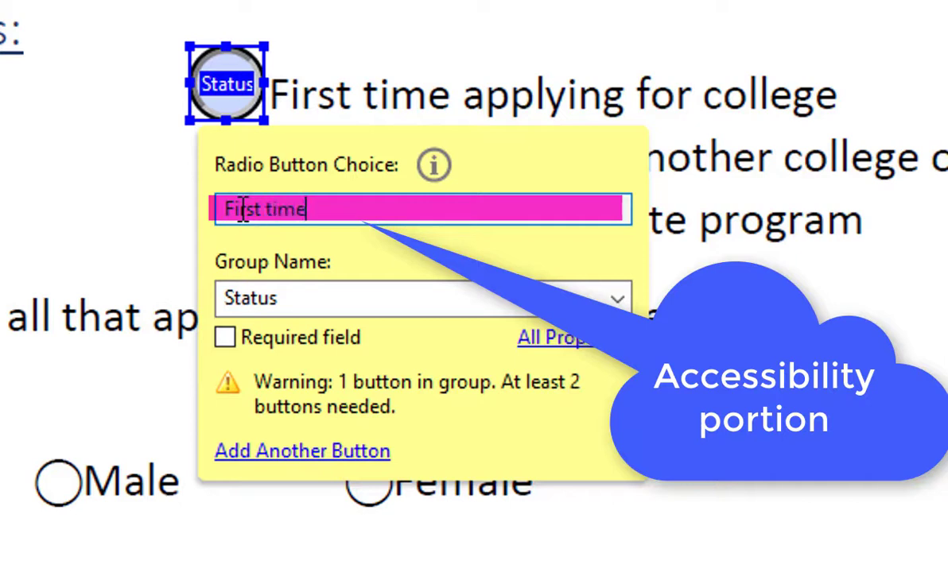
type(" applying for co")
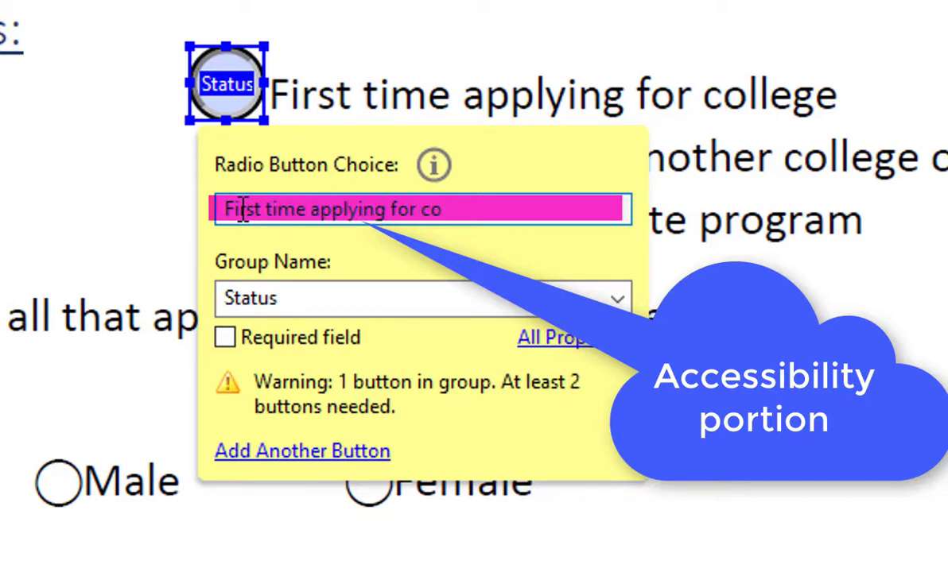
type("llege")
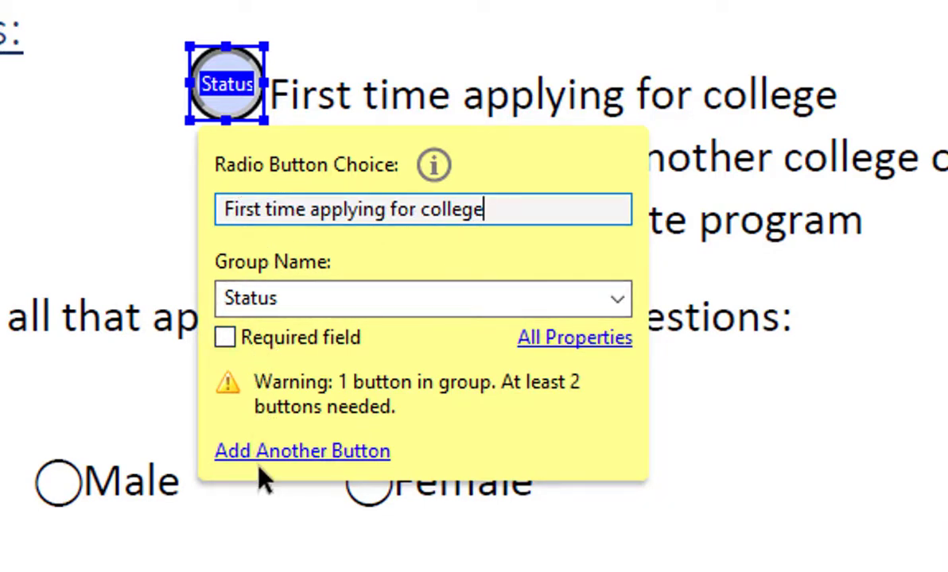
Step: Add a second Status radio button beside the transfer option with the choice "Transferring from another college or community college"
left_click(321, 465)
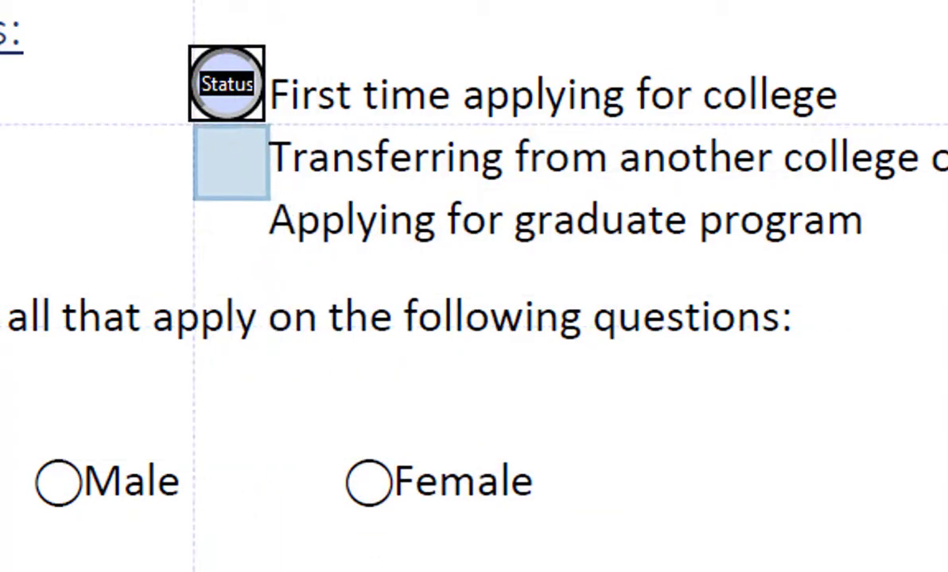
left_click(231, 162)
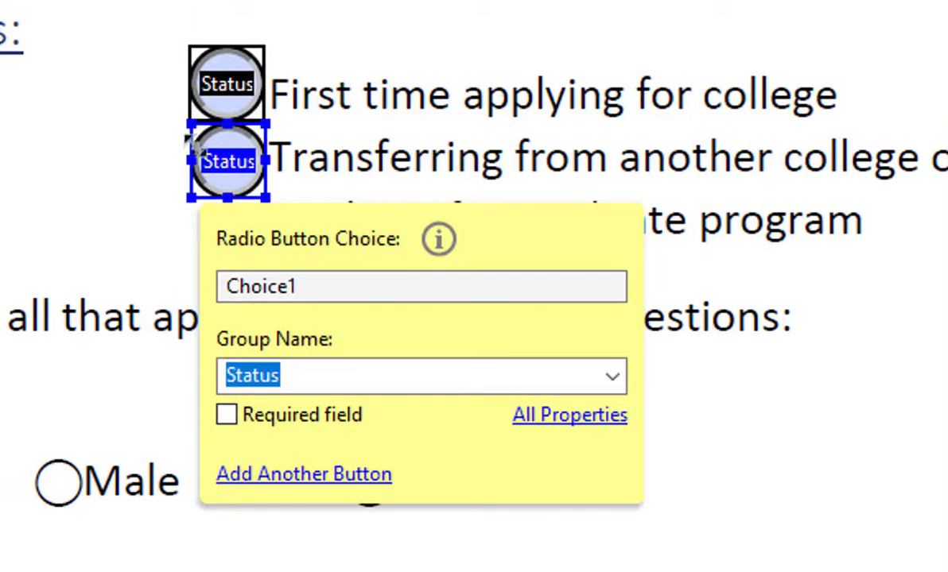
left_click_drag(302, 295, 196, 290)
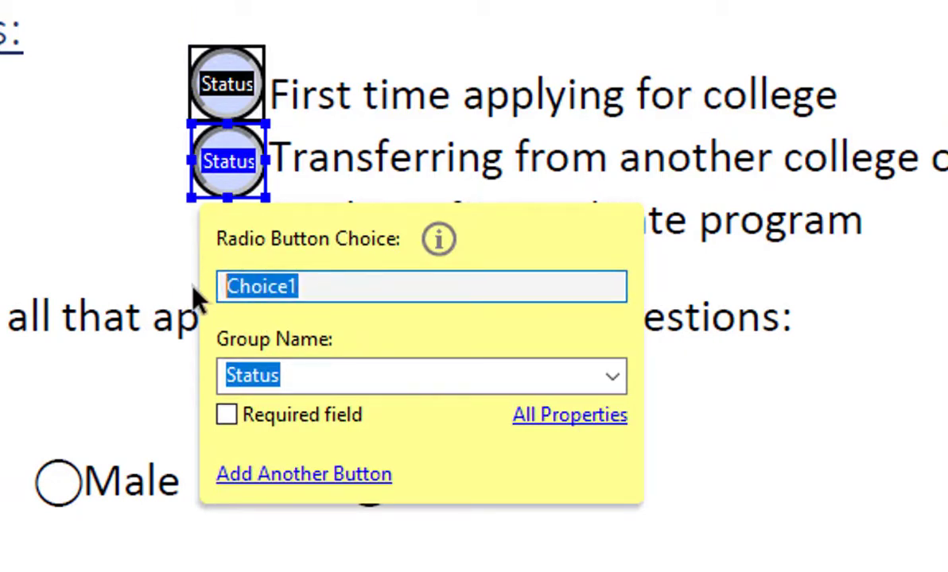
type("Transfe")
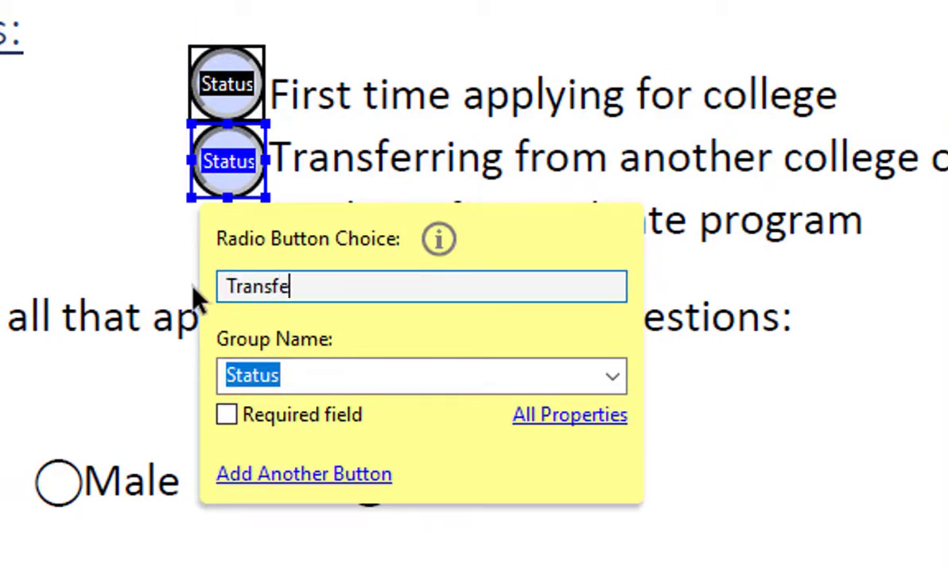
type("rring f")
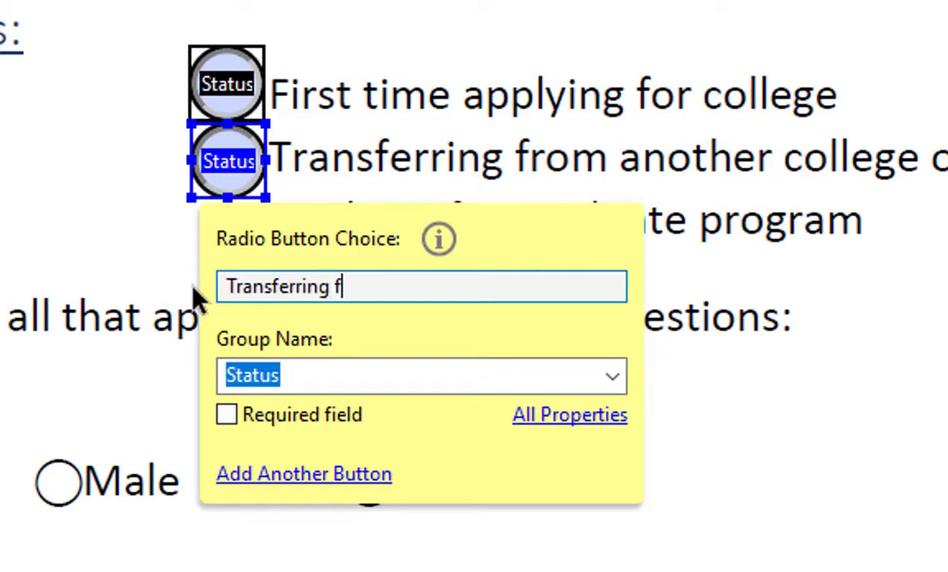
type("rom anoth")
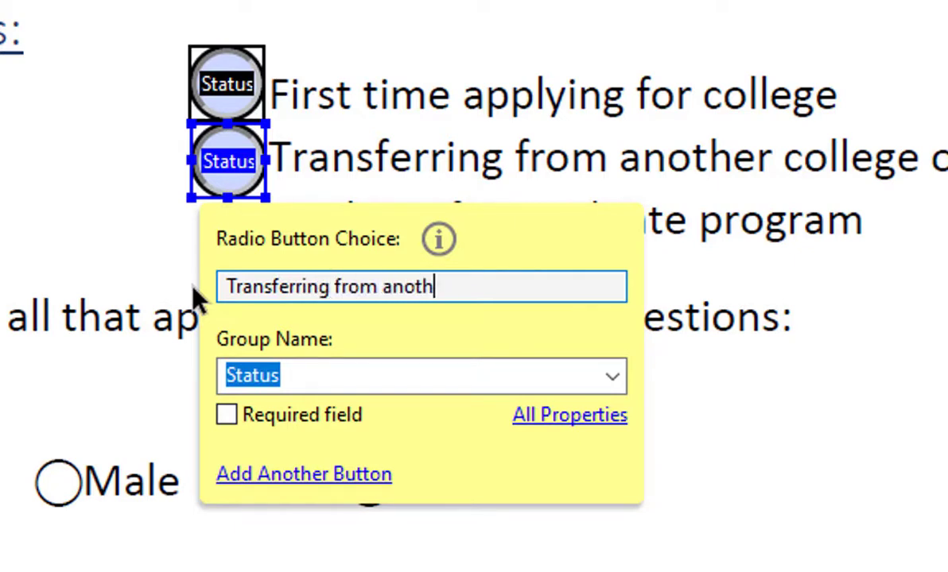
type("er college")
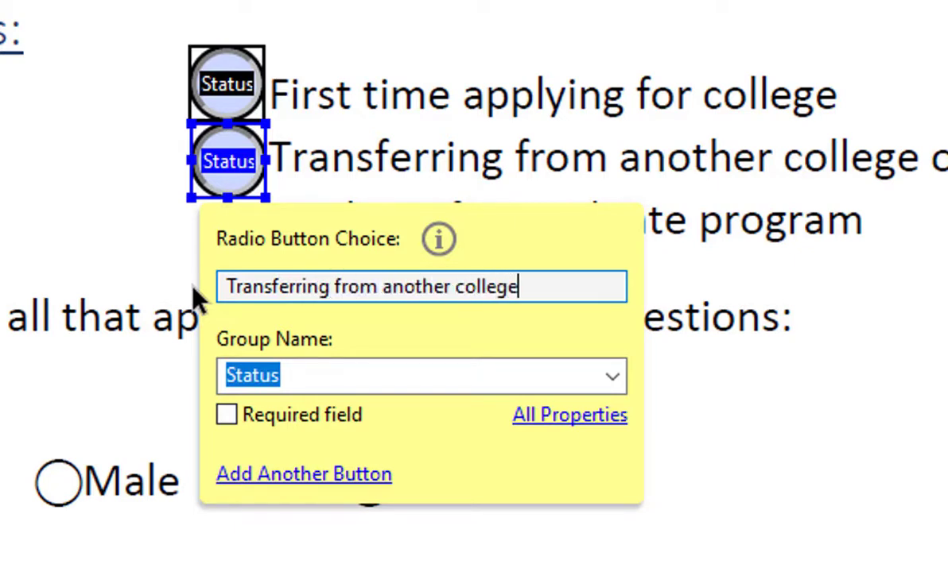
type(" or community co")
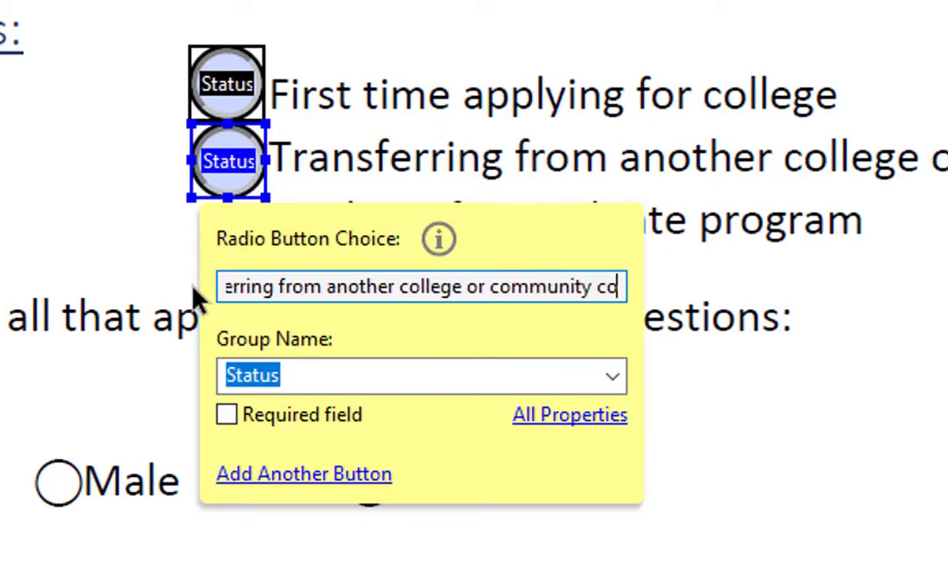
type("llege")
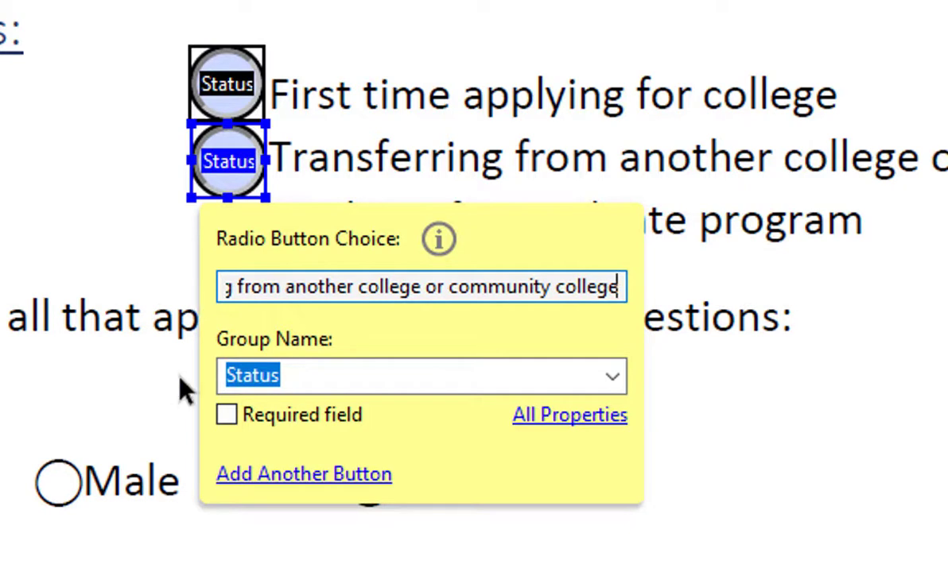
Step: Add a third Status radio button beside the graduate option with the choice "Applying for graduate program"
left_click(256, 475)
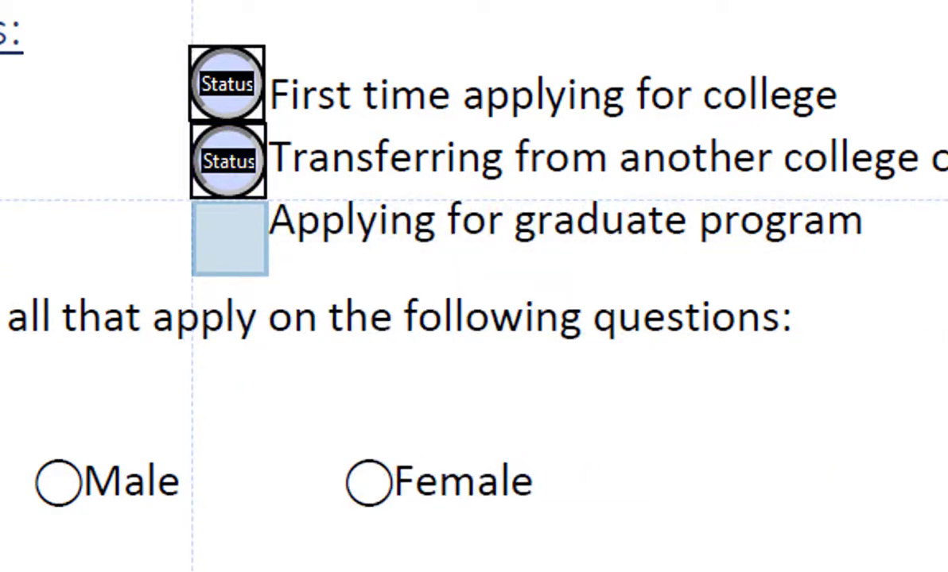
left_click(231, 241)
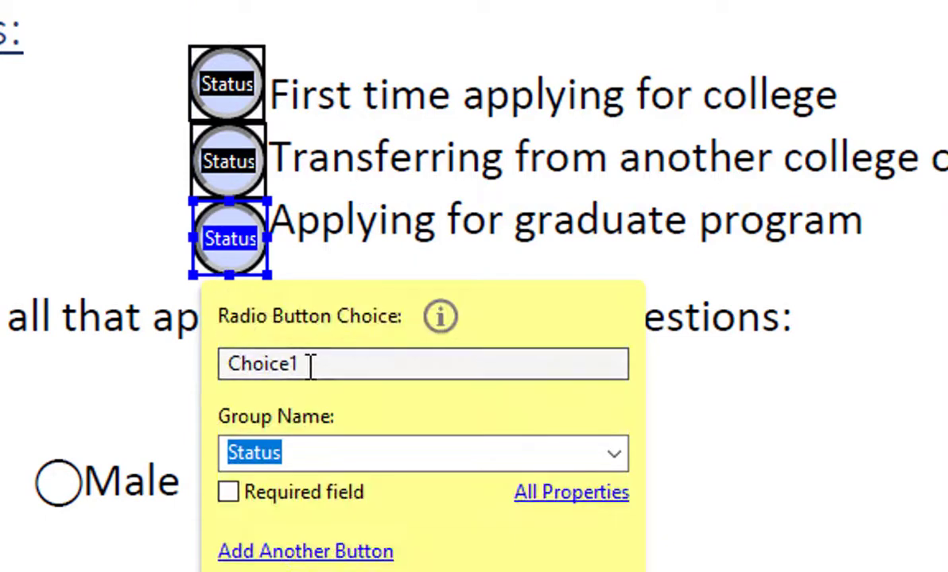
left_click_drag(311, 365, 188, 355)
type("Ap")
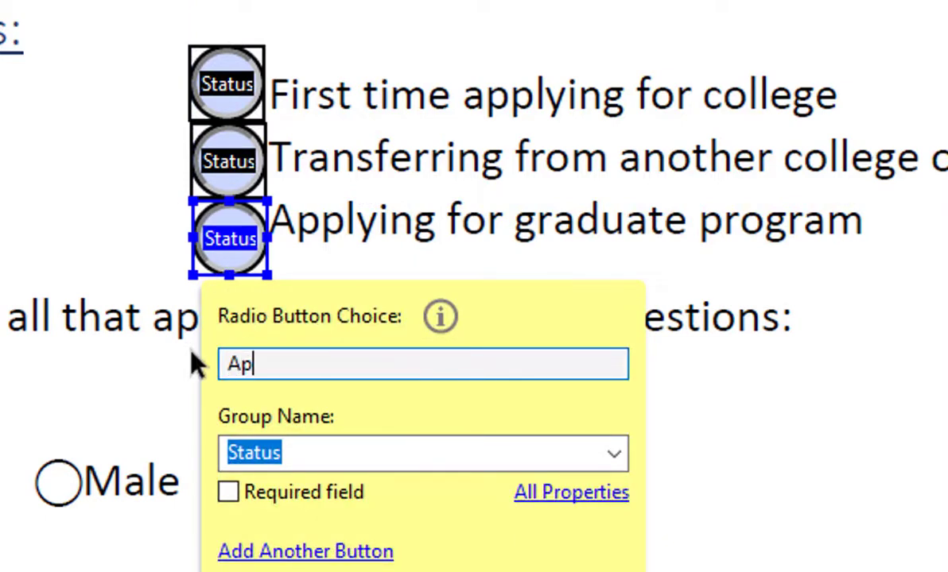
type("plying fo")
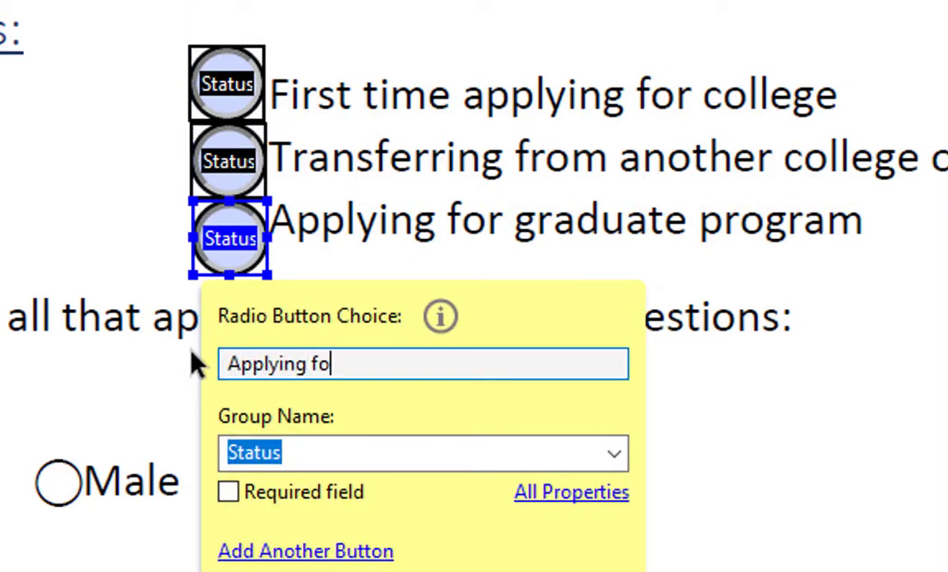
type("r graduate progr")
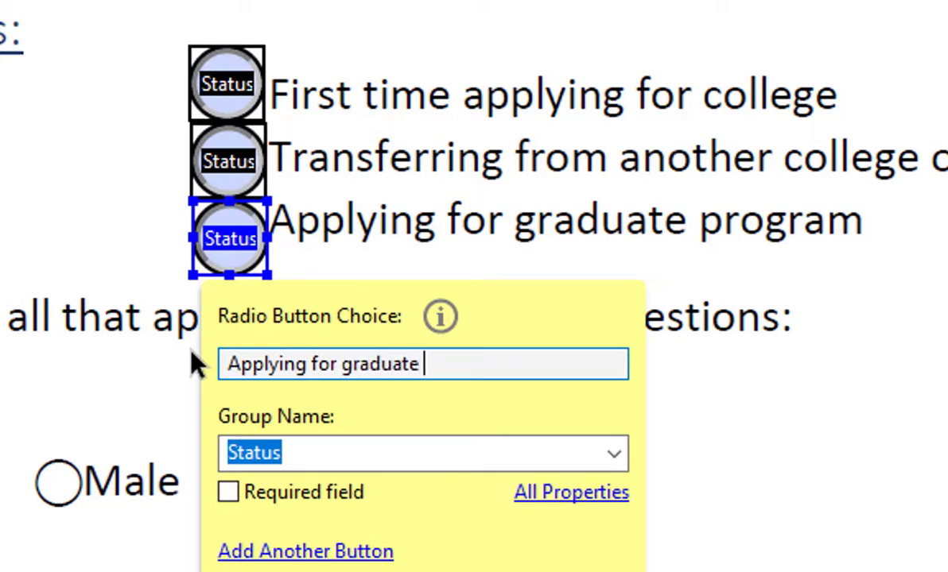
type("am")
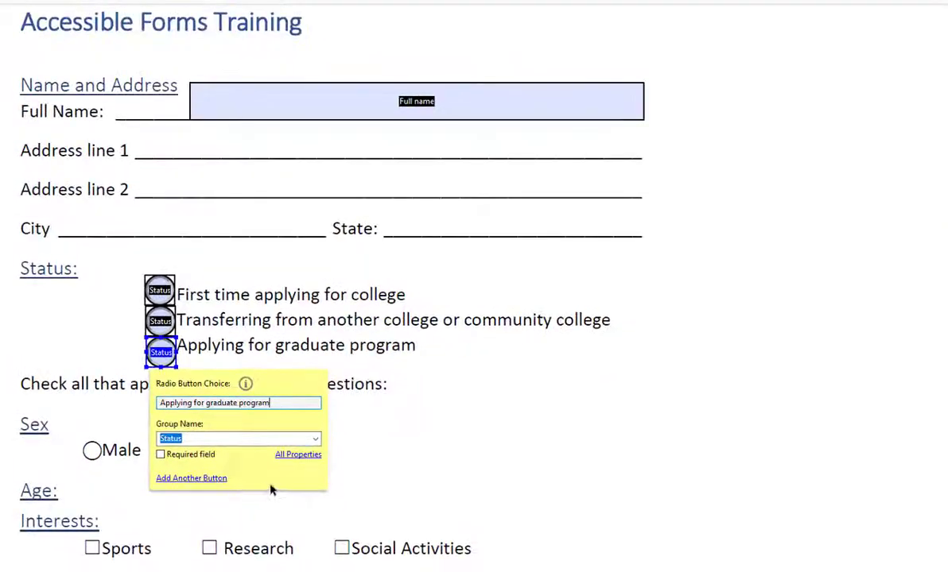
left_click(457, 389)
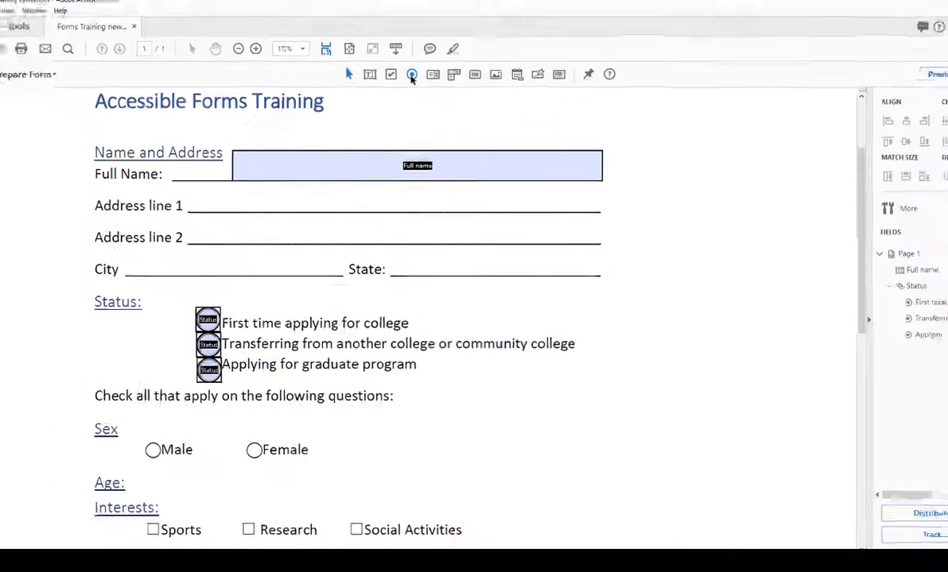
Step: Place a radio button beside Male with the group name Sex and the choice "Male"
left_click(412, 74)
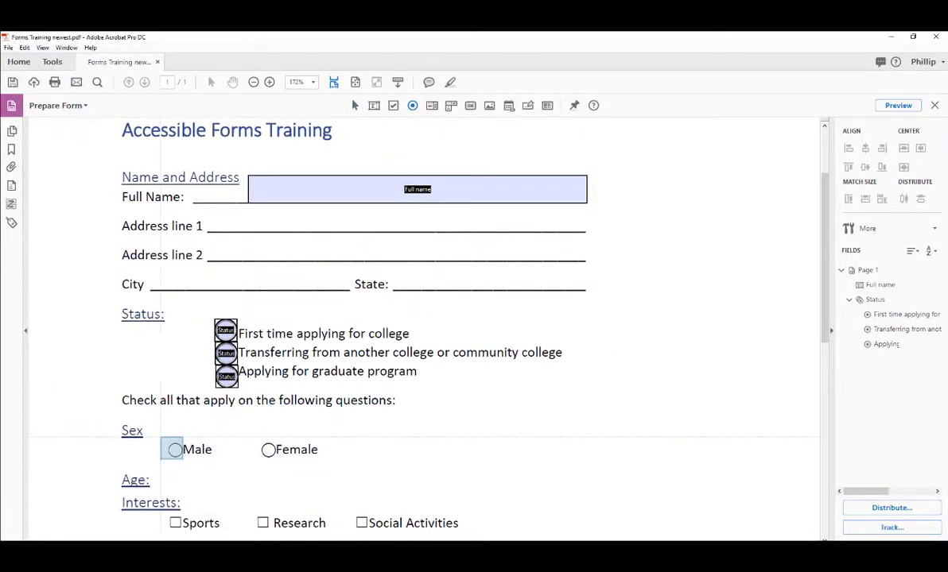
left_click(172, 449)
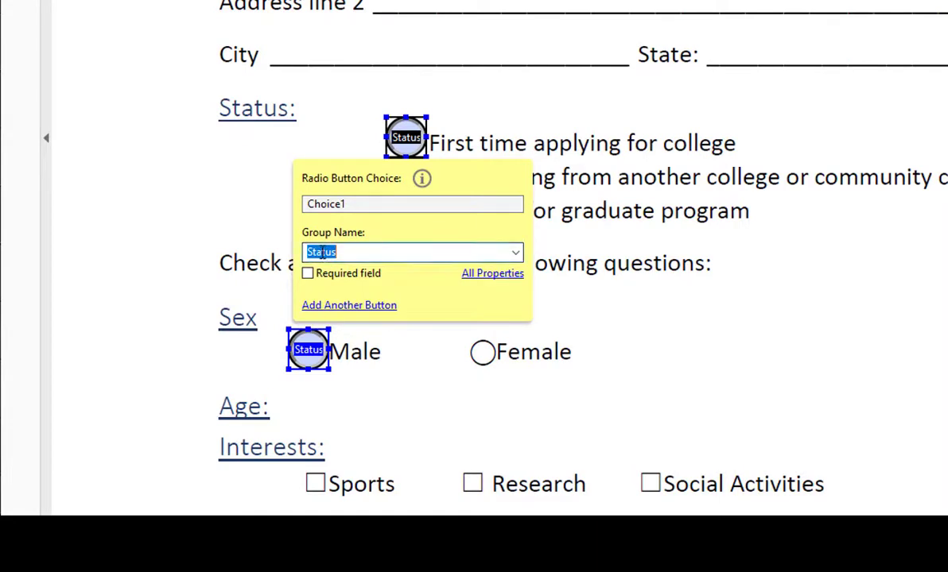
type("Sex")
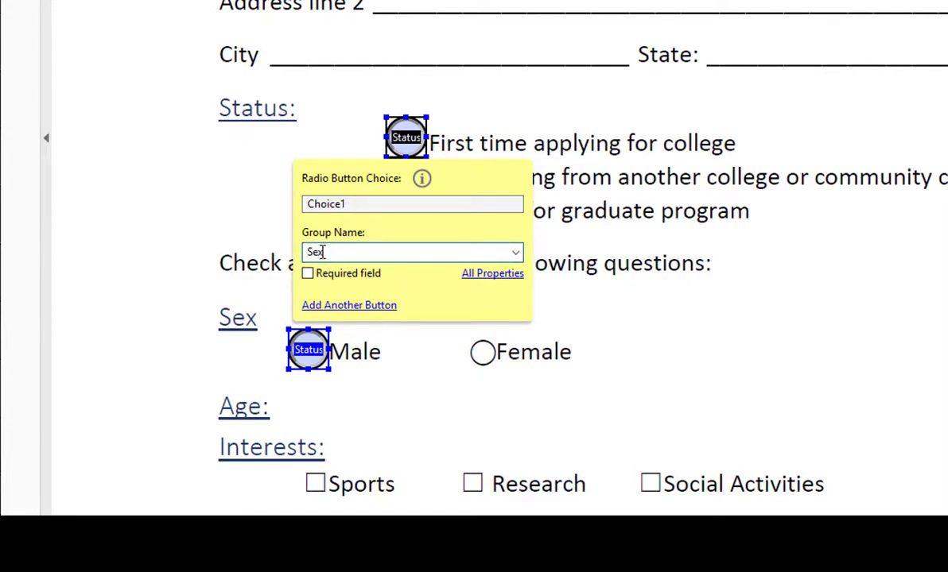
left_click(355, 205)
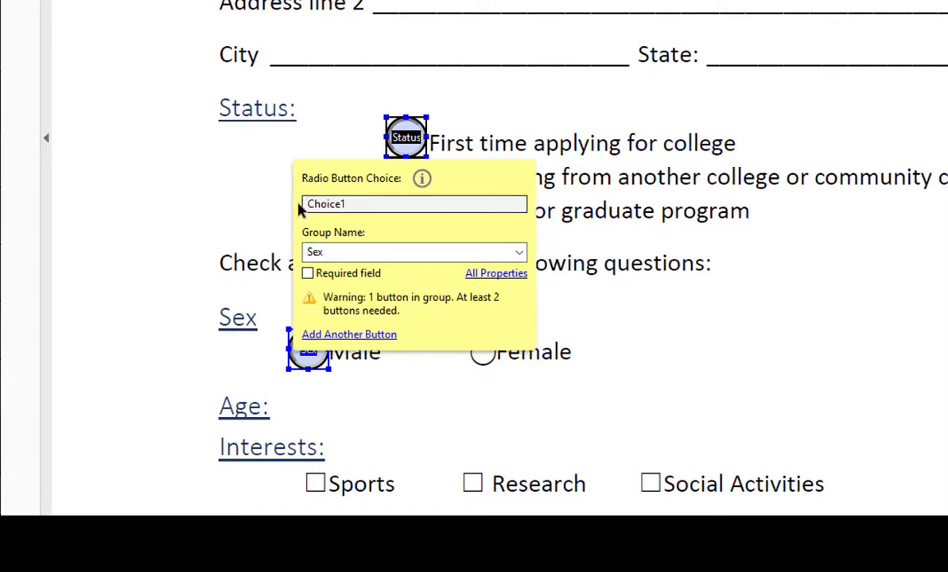
double_click(315, 205)
type("Male")
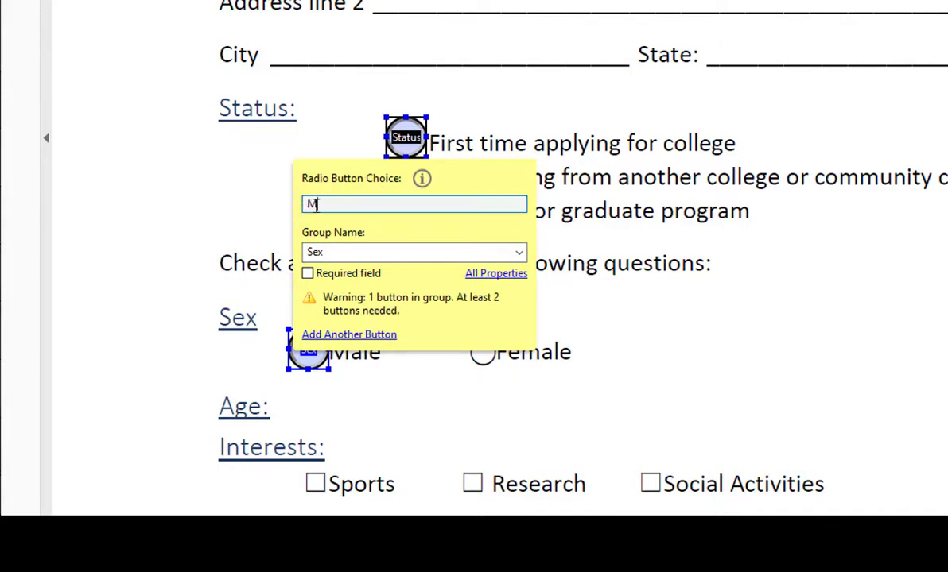
Step: Add a second Sex radio button beside Female with the choice "Female"
left_click(322, 334)
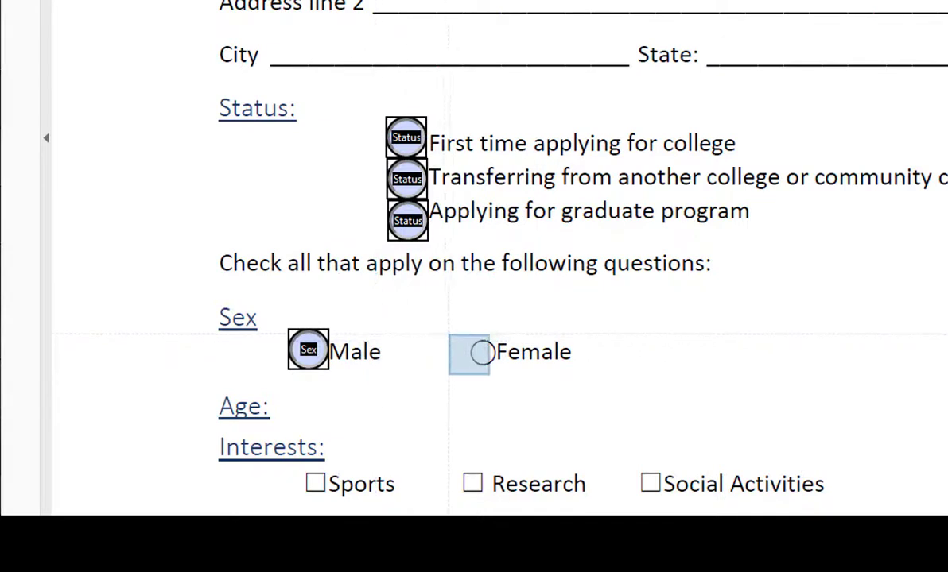
left_click(477, 352)
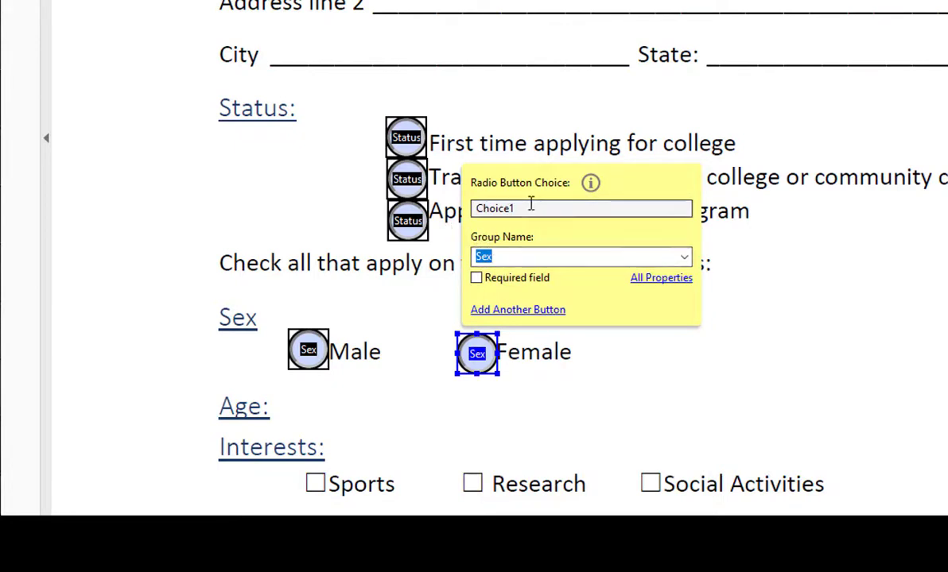
left_click_drag(529, 207, 474, 205)
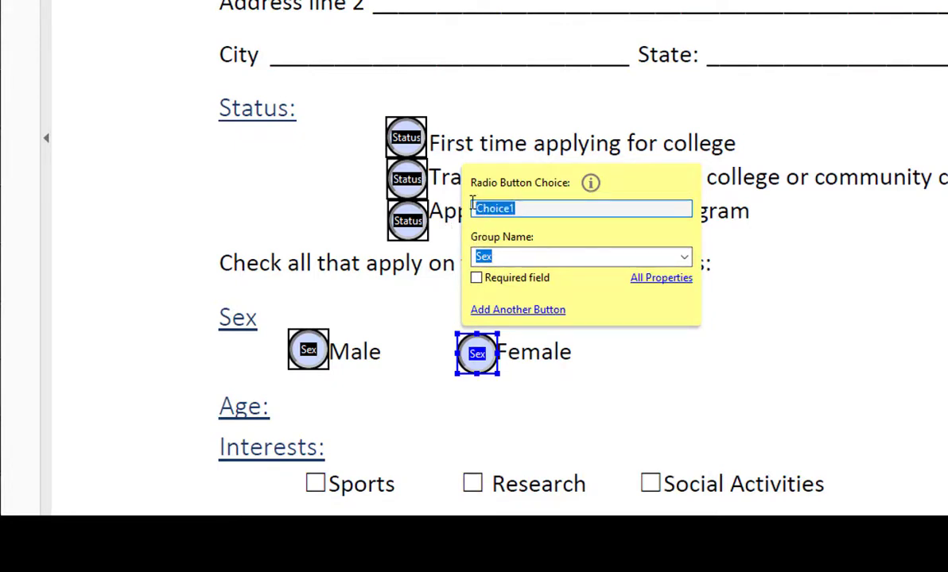
type("Female")
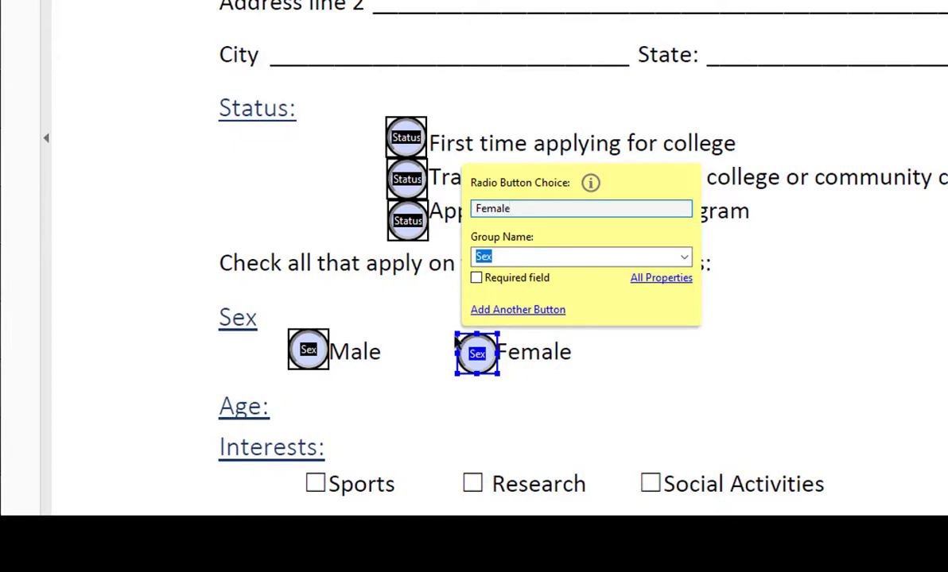
left_click(321, 420)
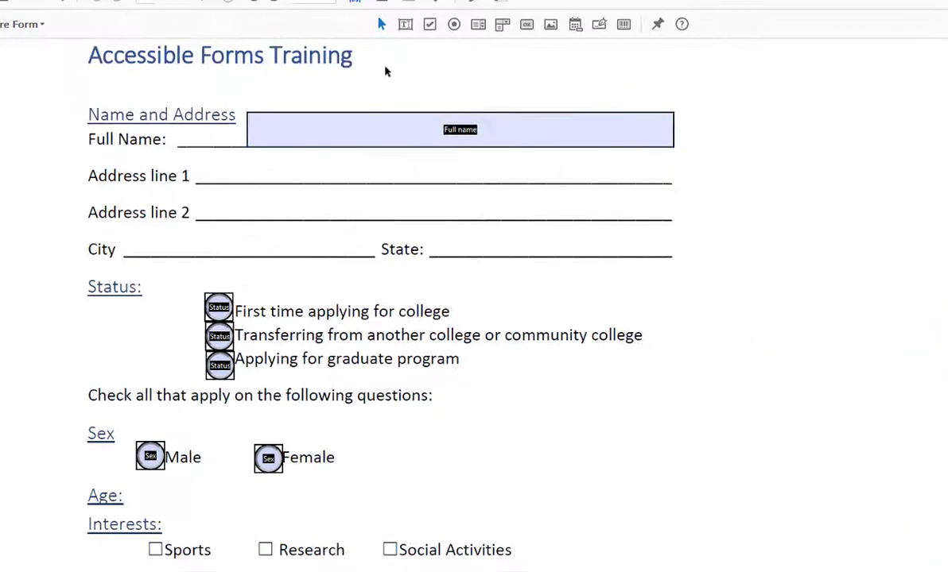
Step: Place a text field beside Age, shorten its width, and set both its name and tooltip to "Age"
left_click(405, 25)
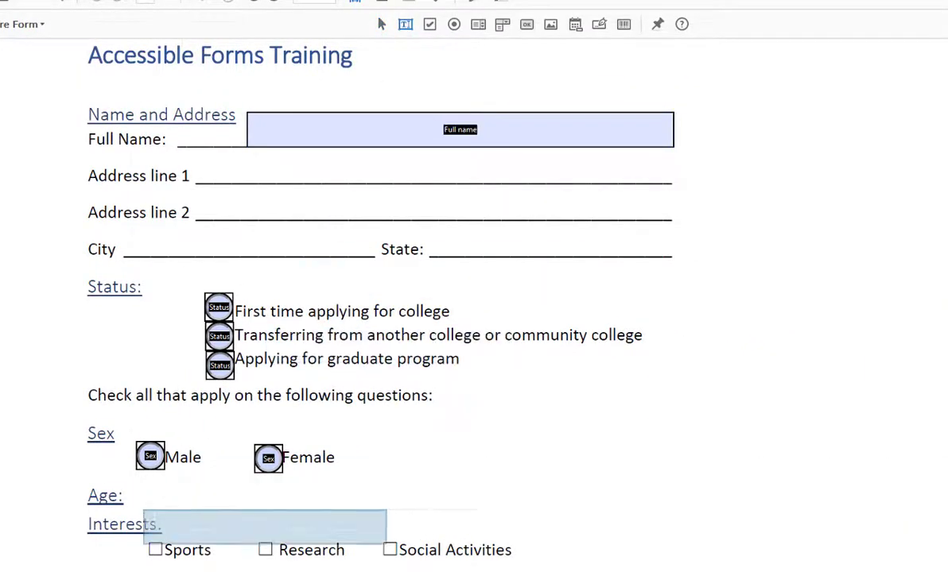
left_click(206, 423)
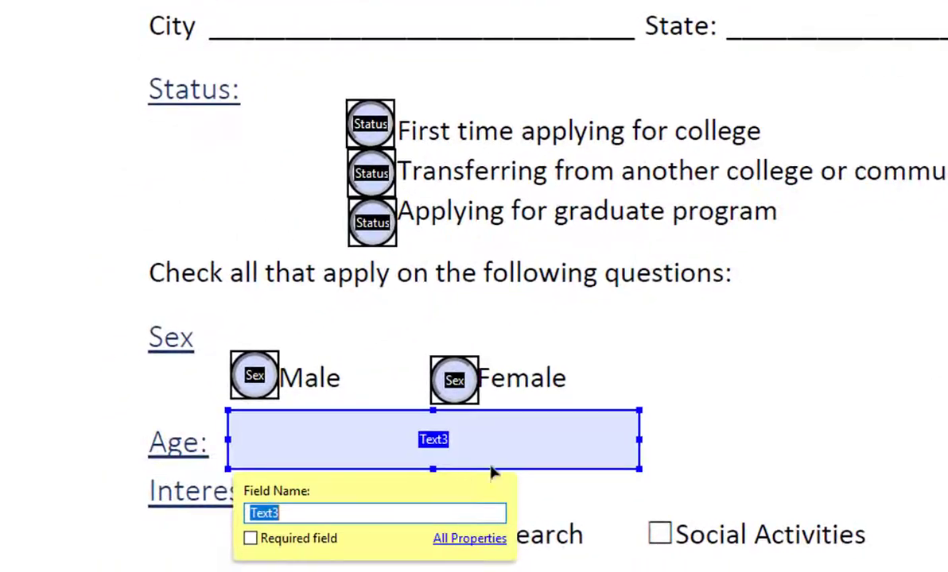
left_click_drag(572, 450, 334, 438)
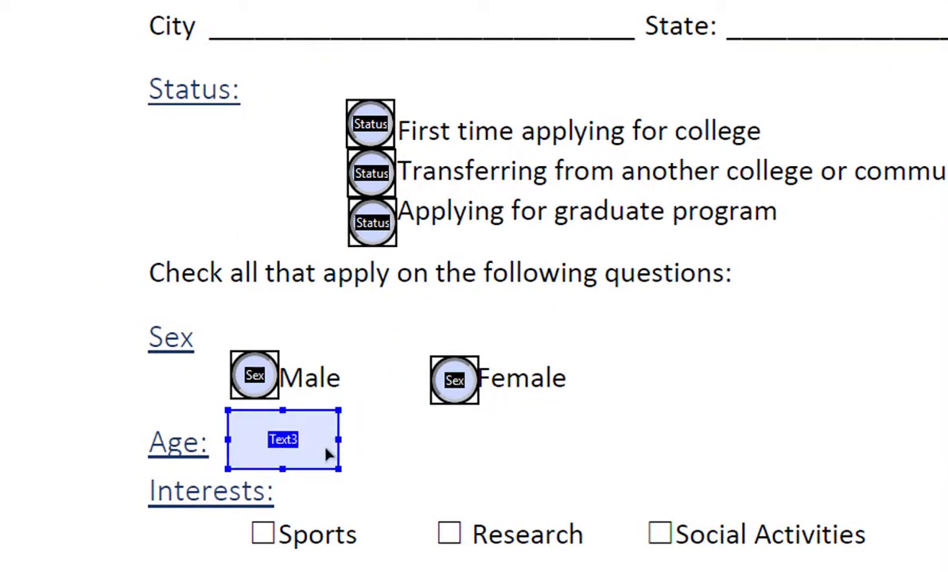
double_click(264, 449)
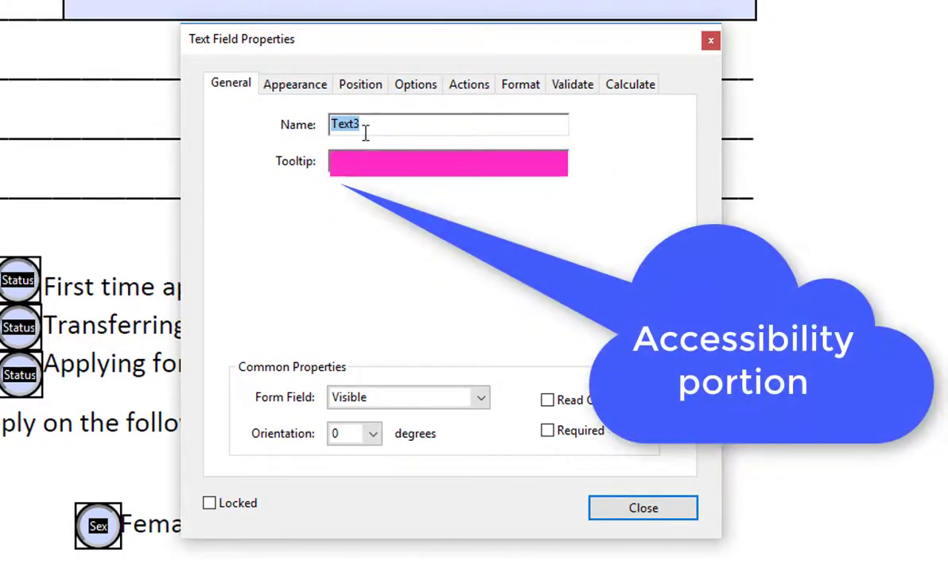
type("Age")
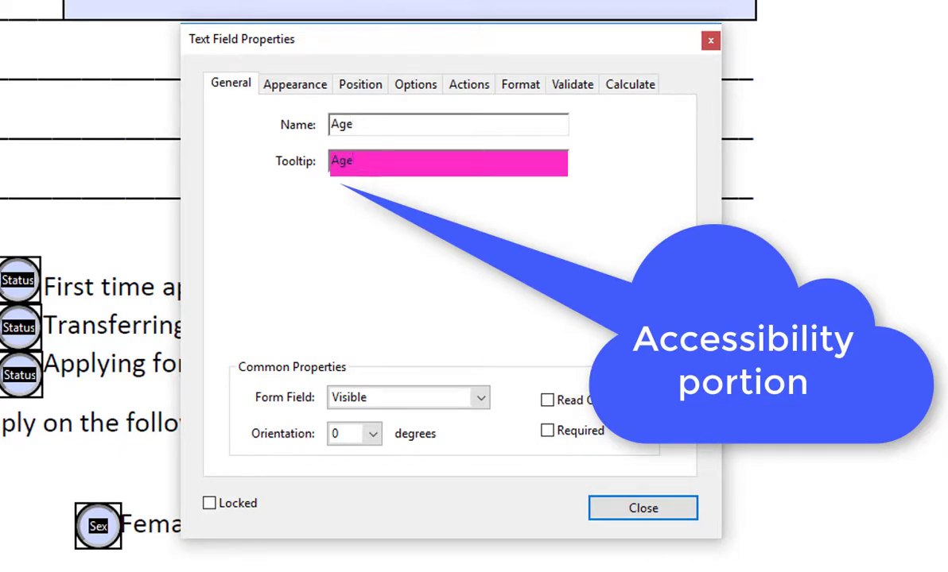
Step: Limit the Age text field to 10 characters in its properties
left_click(424, 89)
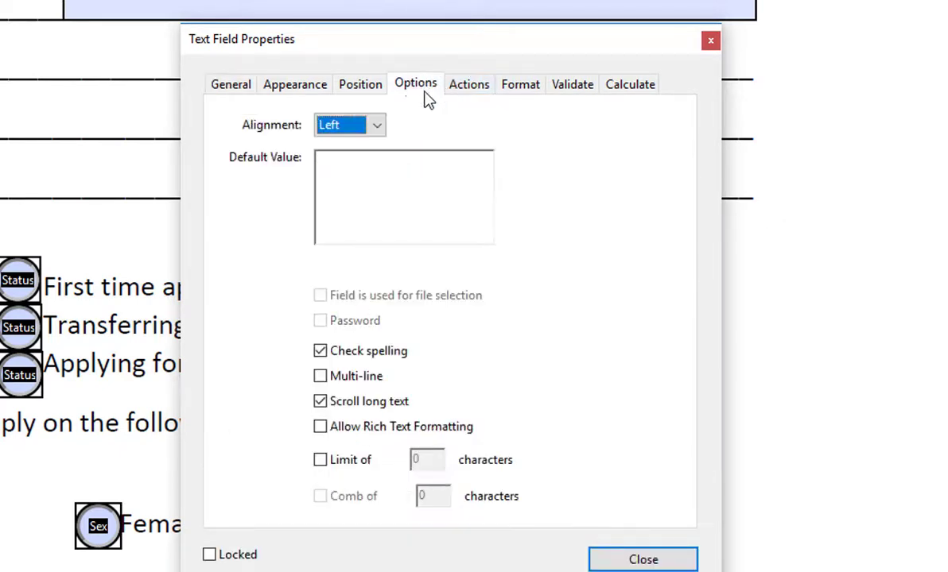
left_click(319, 460)
type("10")
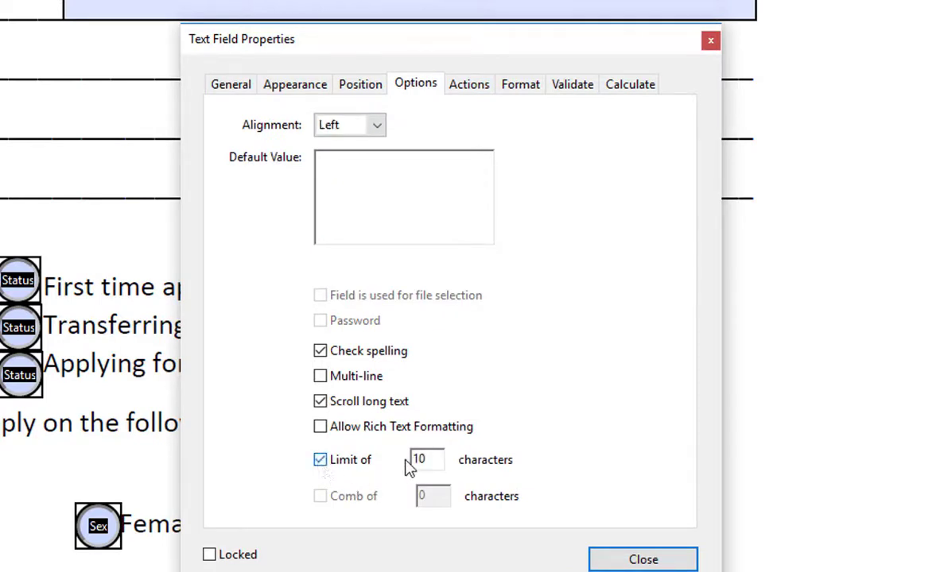
left_click_drag(426, 461, 406, 463)
left_click(616, 560)
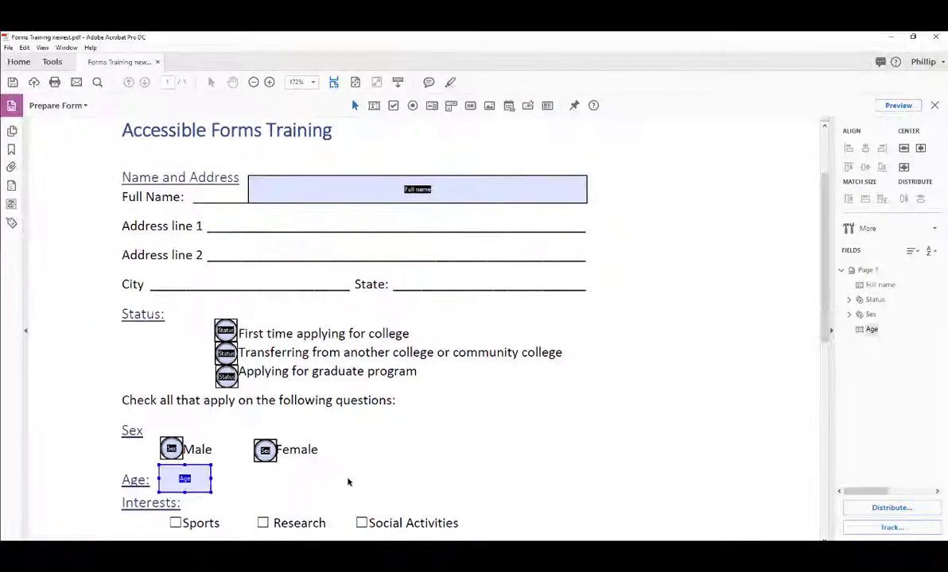
left_click(361, 457)
Step: Place a check box beside Sports under Interests and name the field "Sports"
scroll(361, 457, "down", 2)
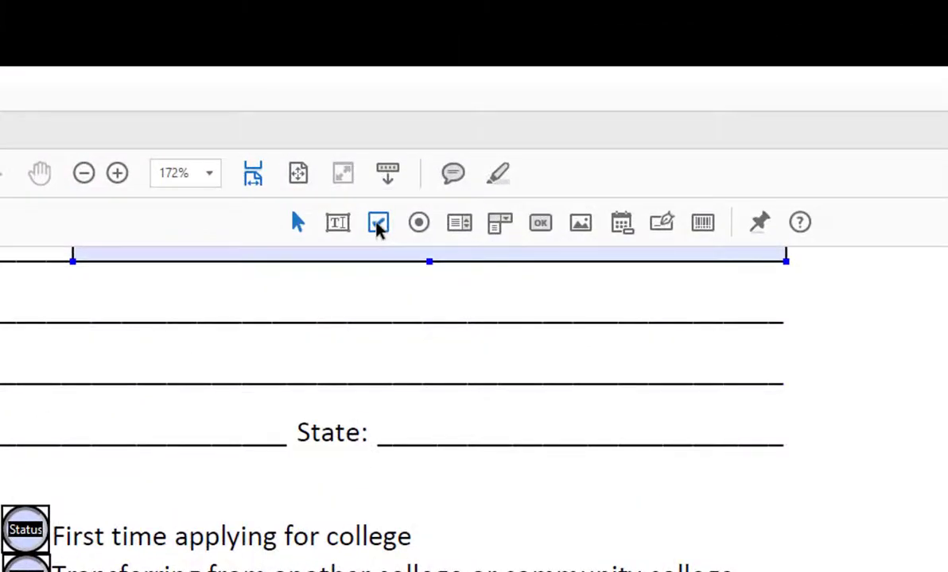
left_click(378, 225)
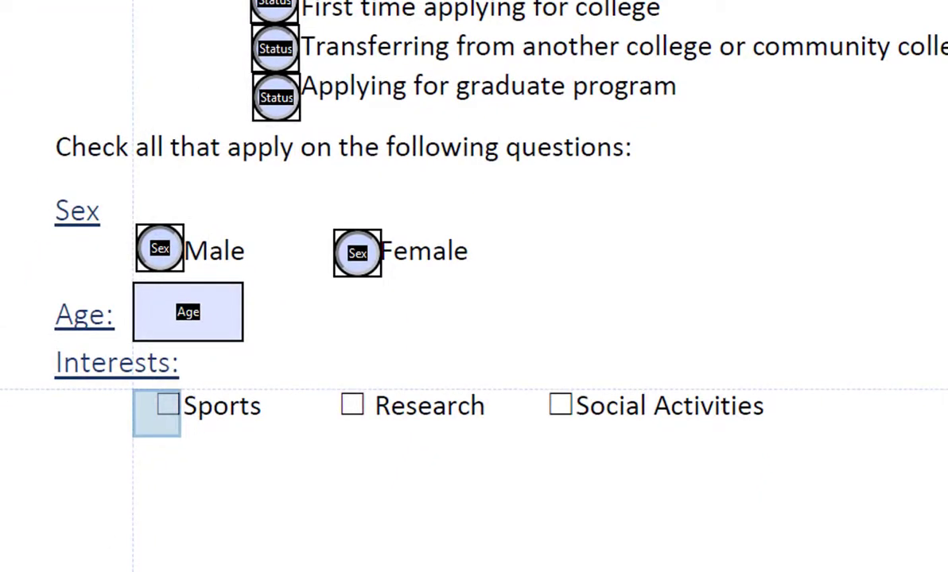
left_click(157, 413)
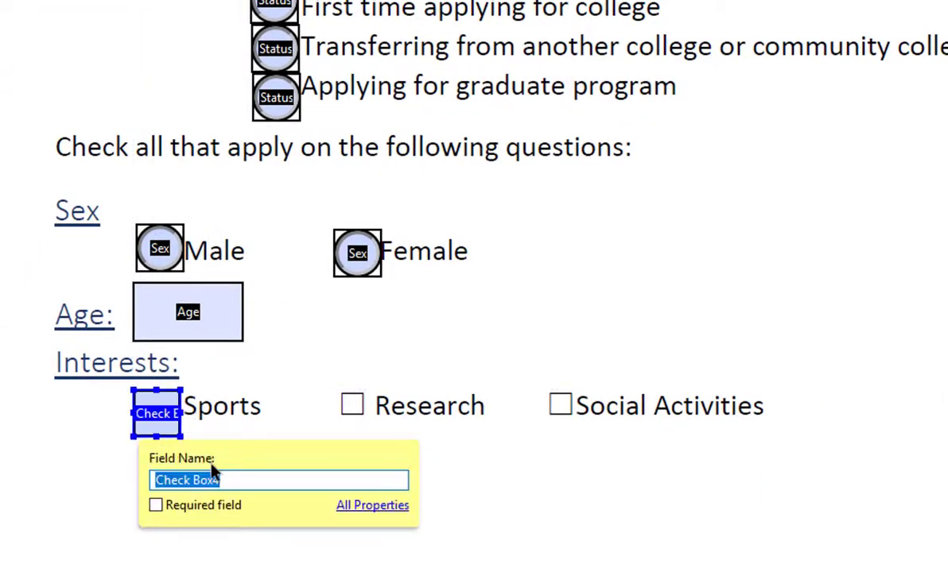
type("Sp")
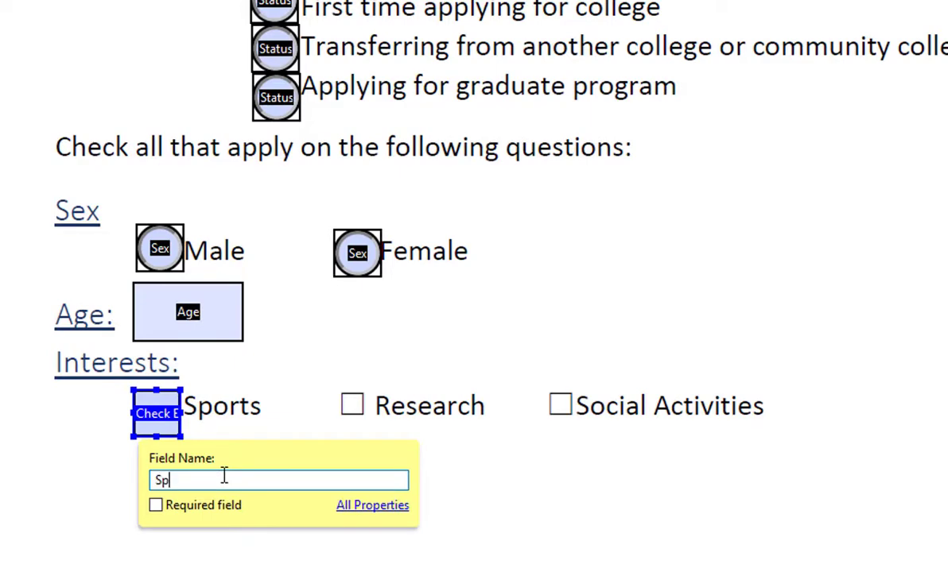
type("orts")
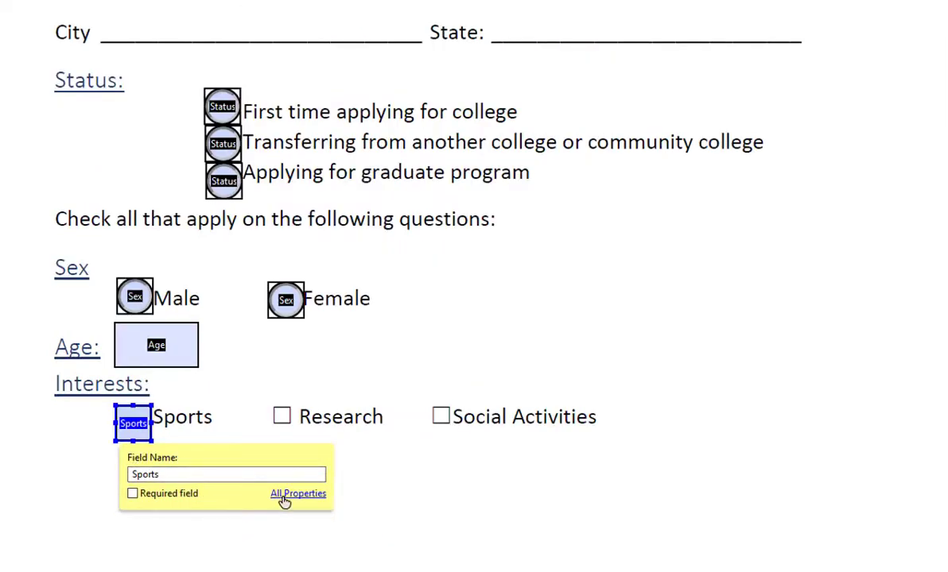
Step: Set the Sports check box's tooltip to "Sports" in its properties
left_click(296, 494)
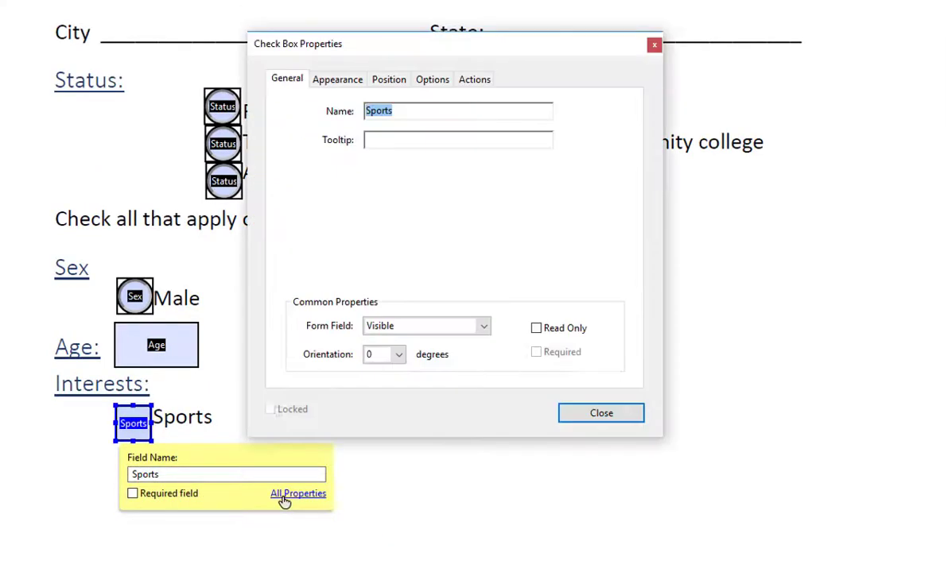
left_click(396, 139)
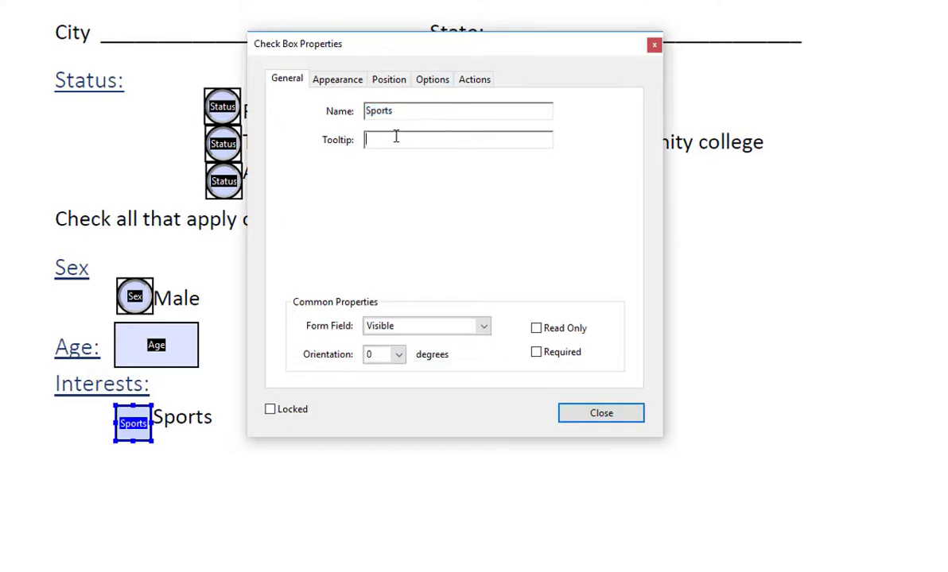
type("S")
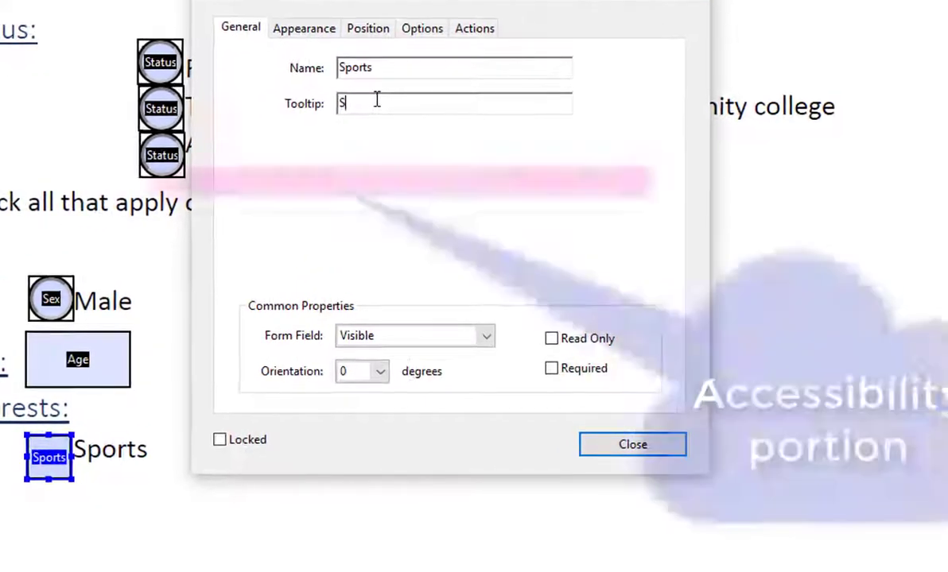
type("ports")
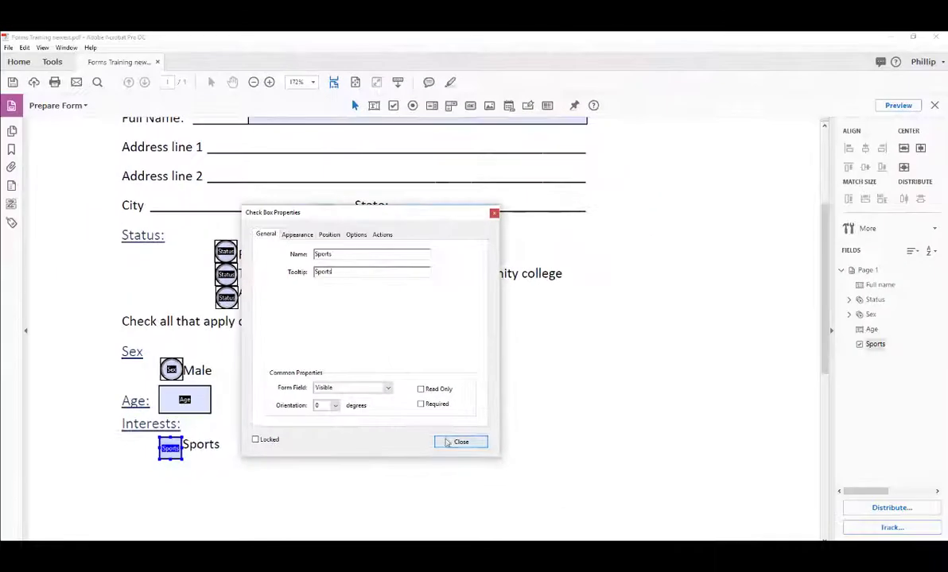
left_click(447, 444)
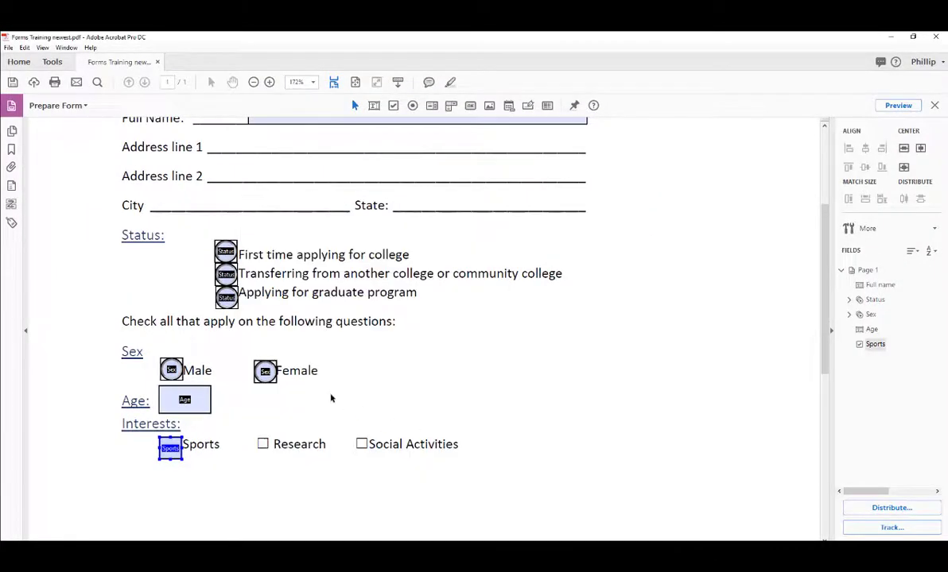